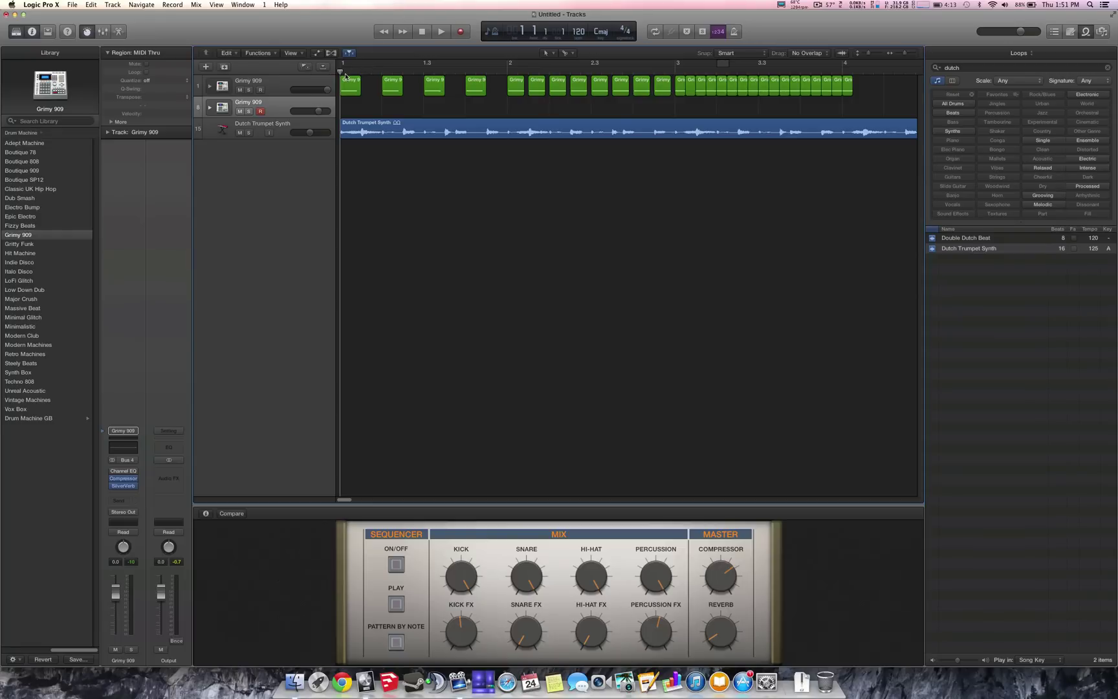
drag(344, 74, 513, 66)
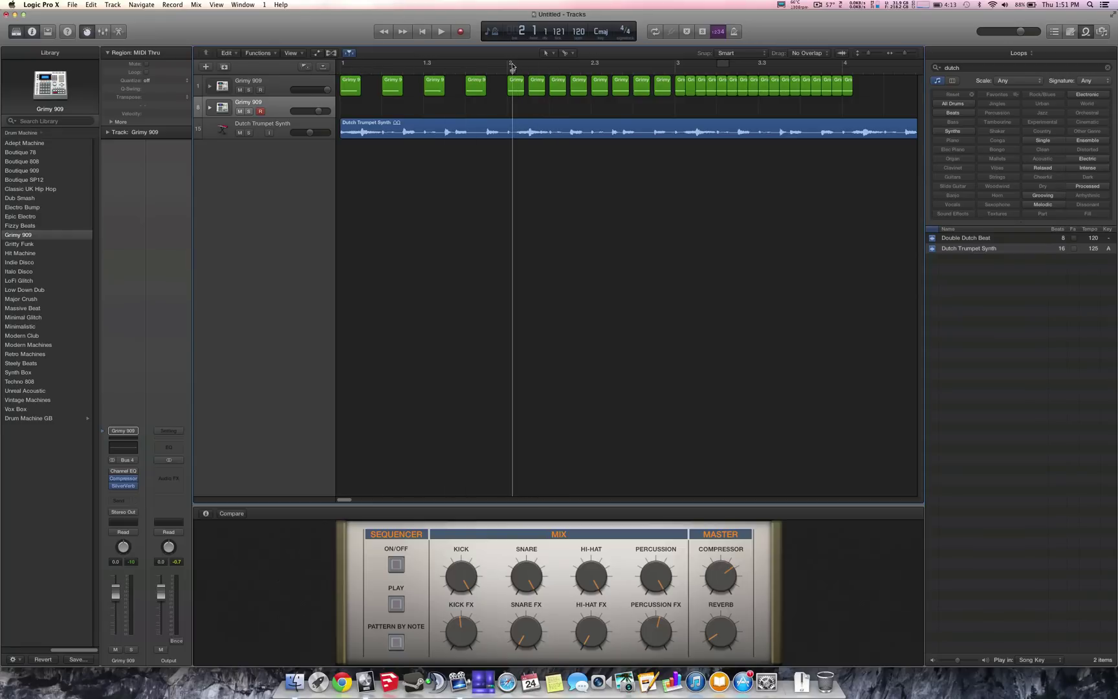
key(Return)
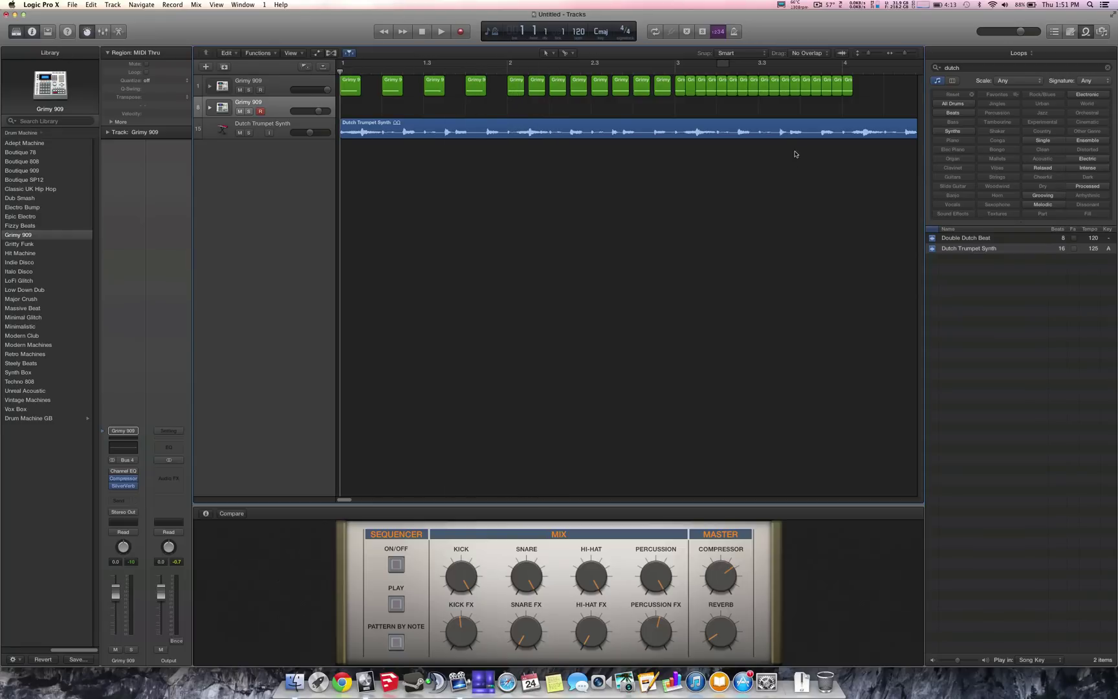
drag(794, 160, 336, 73)
drag(895, 171, 282, 50)
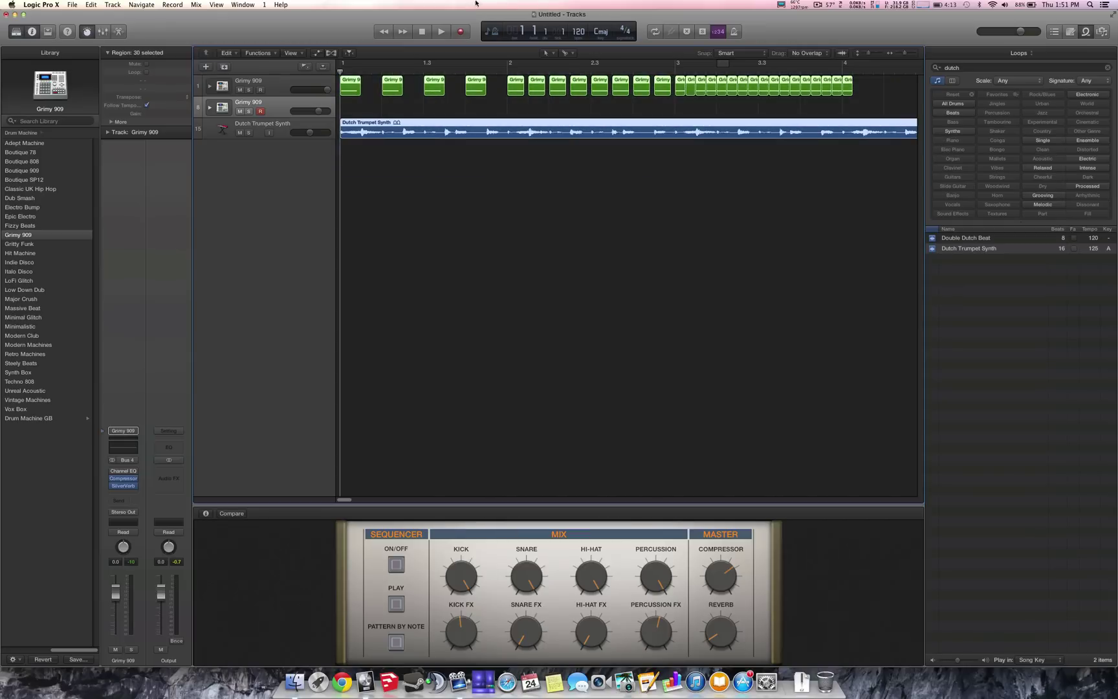
click(744, 174)
drag(632, 192, 919, 129)
drag(680, 218, 153, 65)
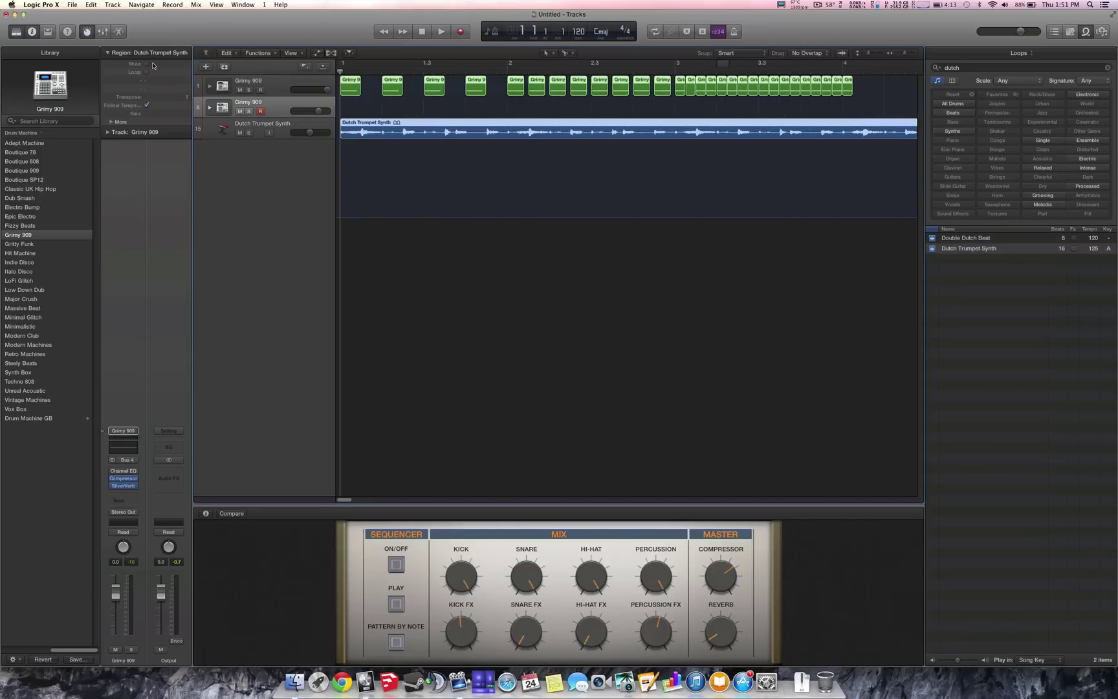
key(super+a)
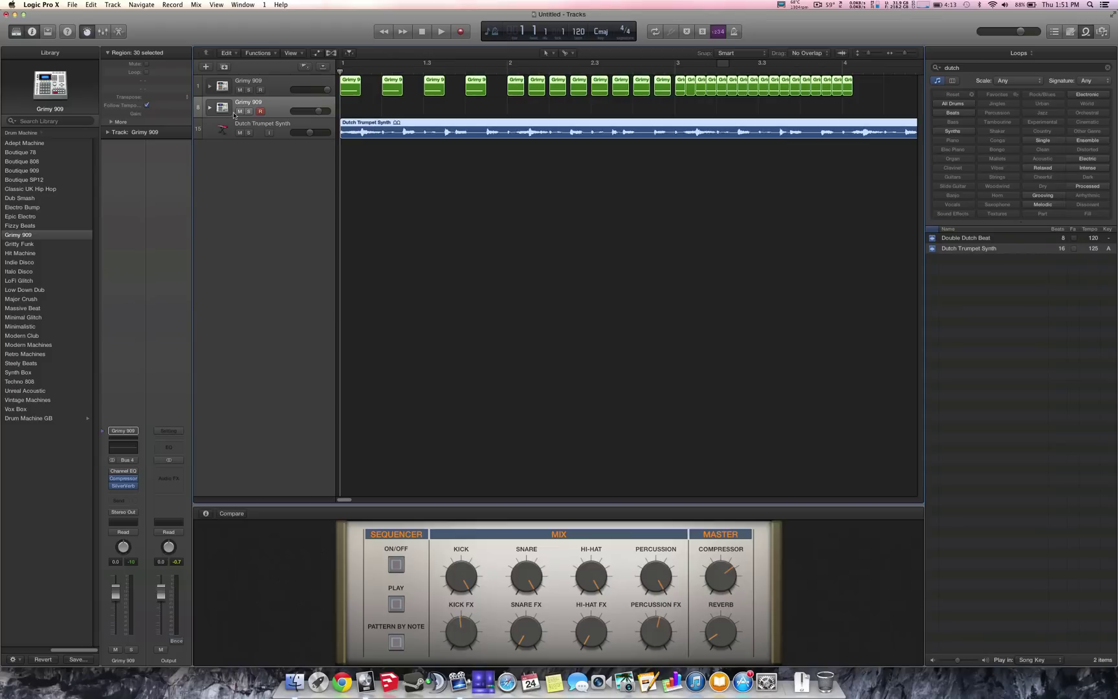
Delete the second Grimy 909 track and add a new software instrument track below the first one.
right_click(279, 105)
click(322, 148)
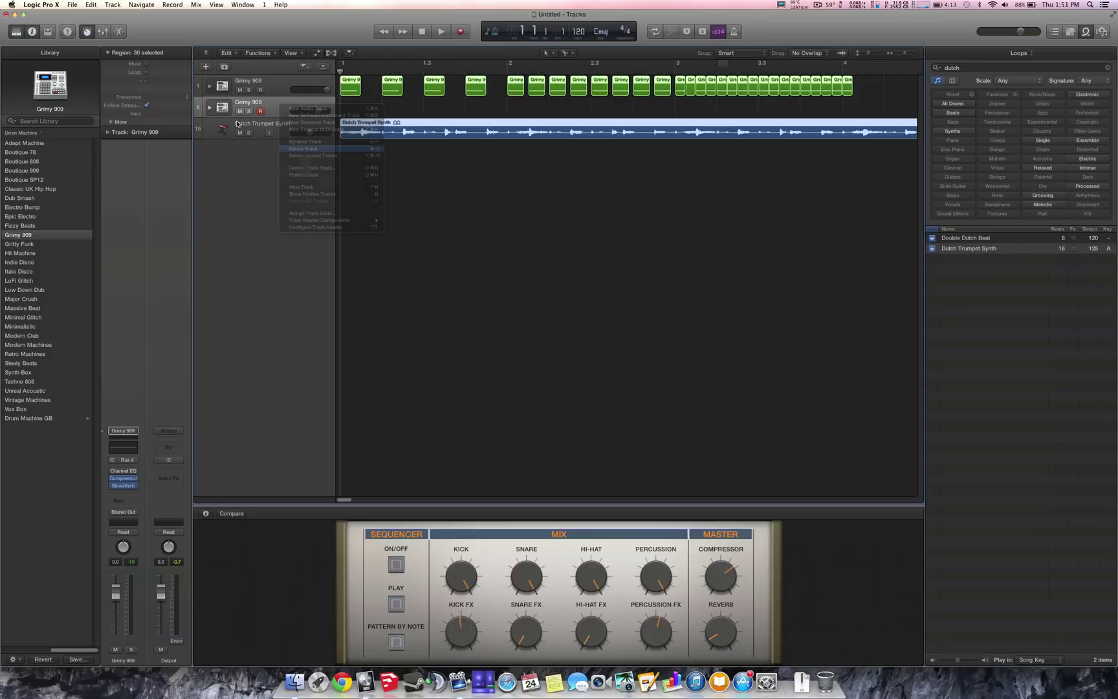
right_click(279, 86)
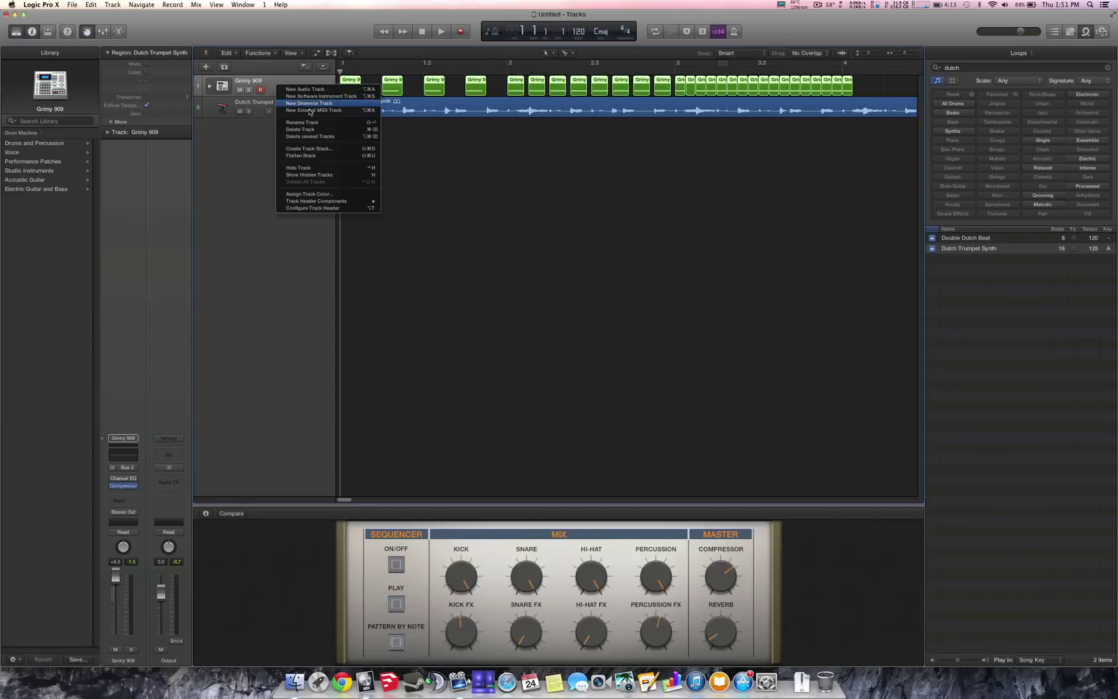
click(326, 97)
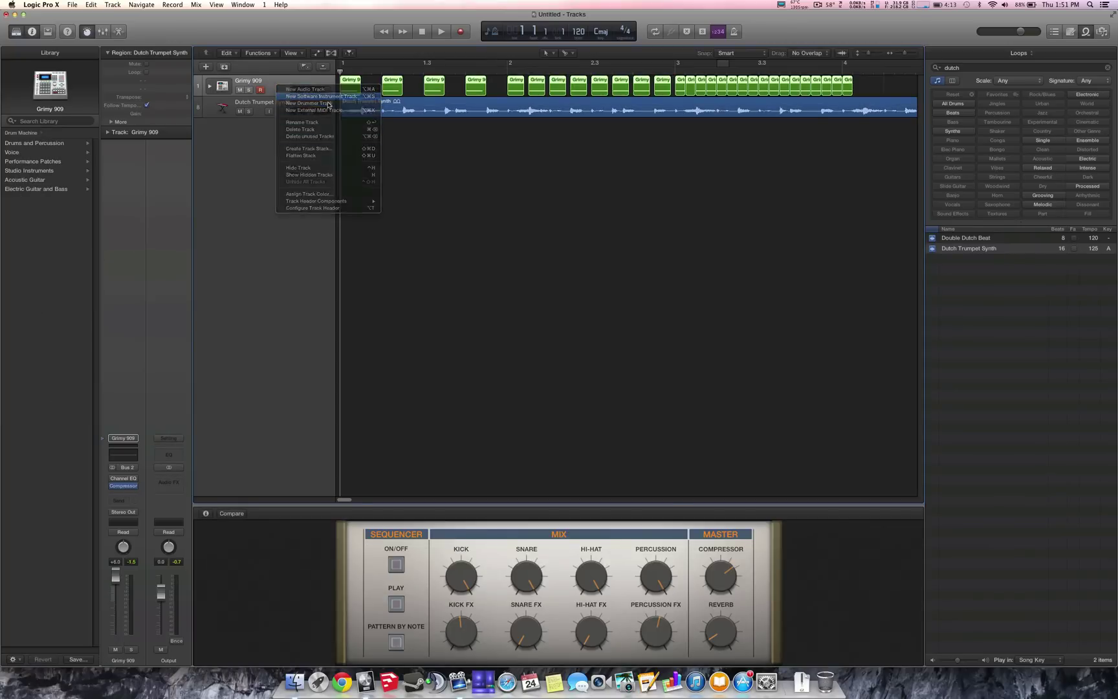
Load the Grimy 909 drum machine patch on the new software instrument track.
drag(64, 650, 11, 645)
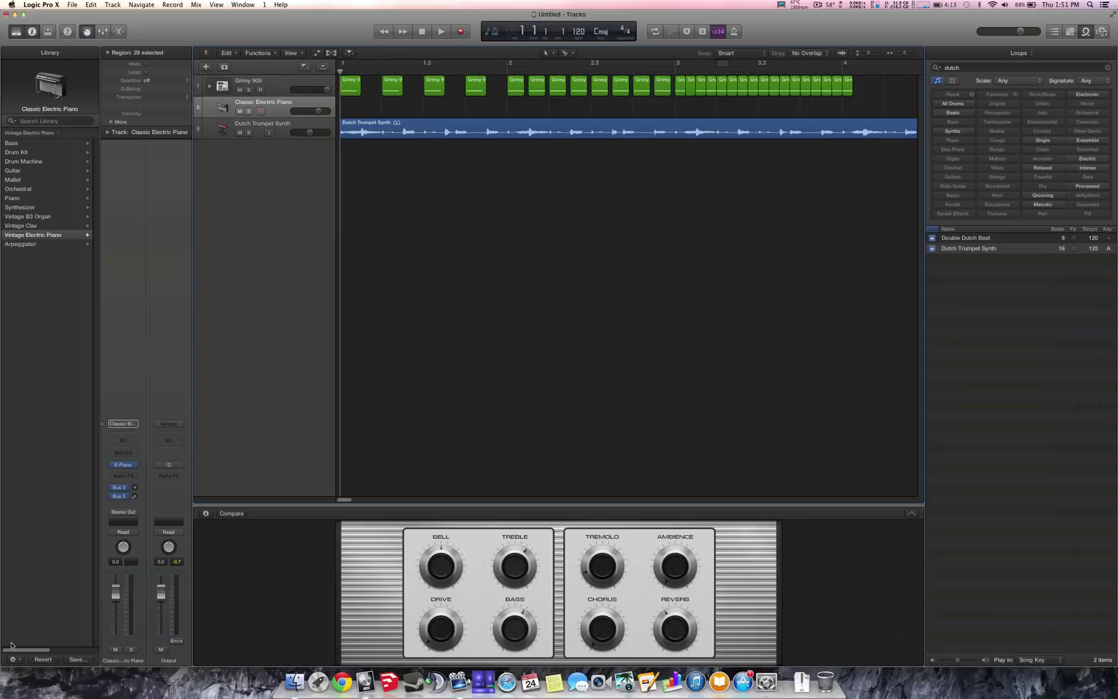
click(36, 162)
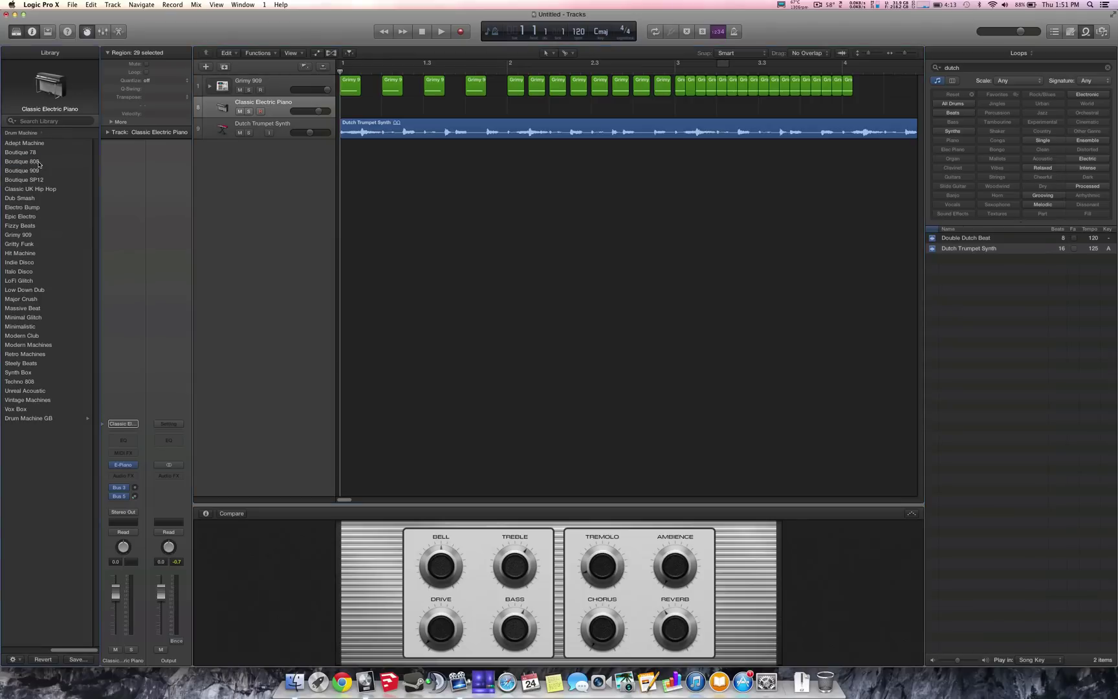
click(20, 235)
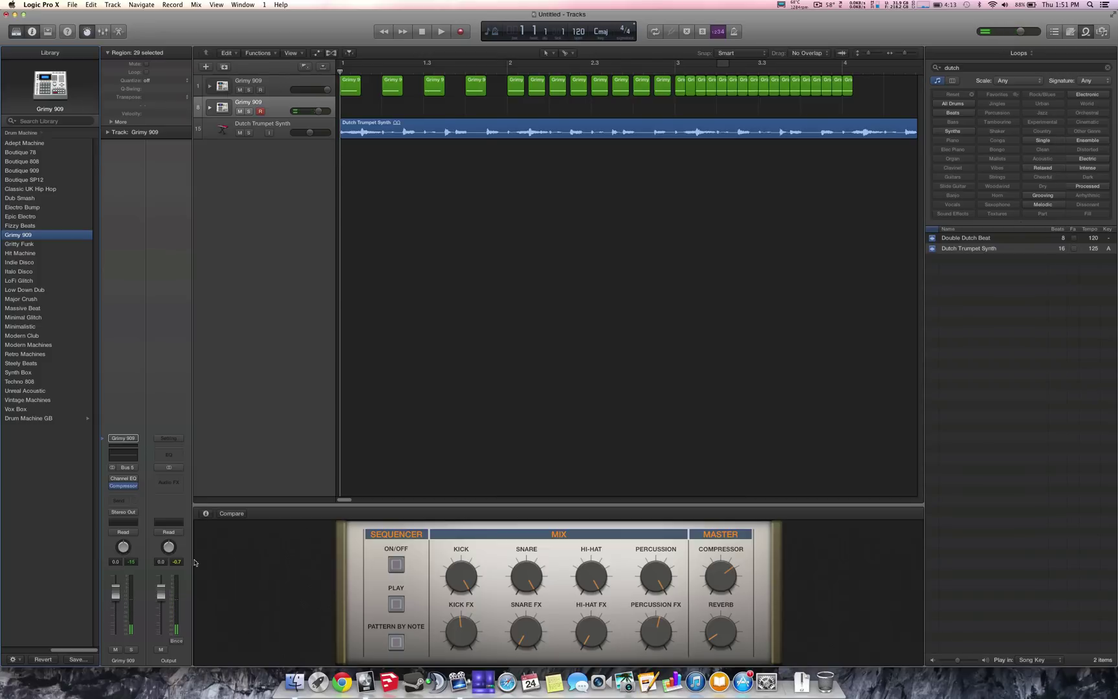
Insert the stereo SilverVerb reverb after the Compressor on the new Grimy 909 track, keeping its default settings.
click(129, 493)
mouse_move(147, 581)
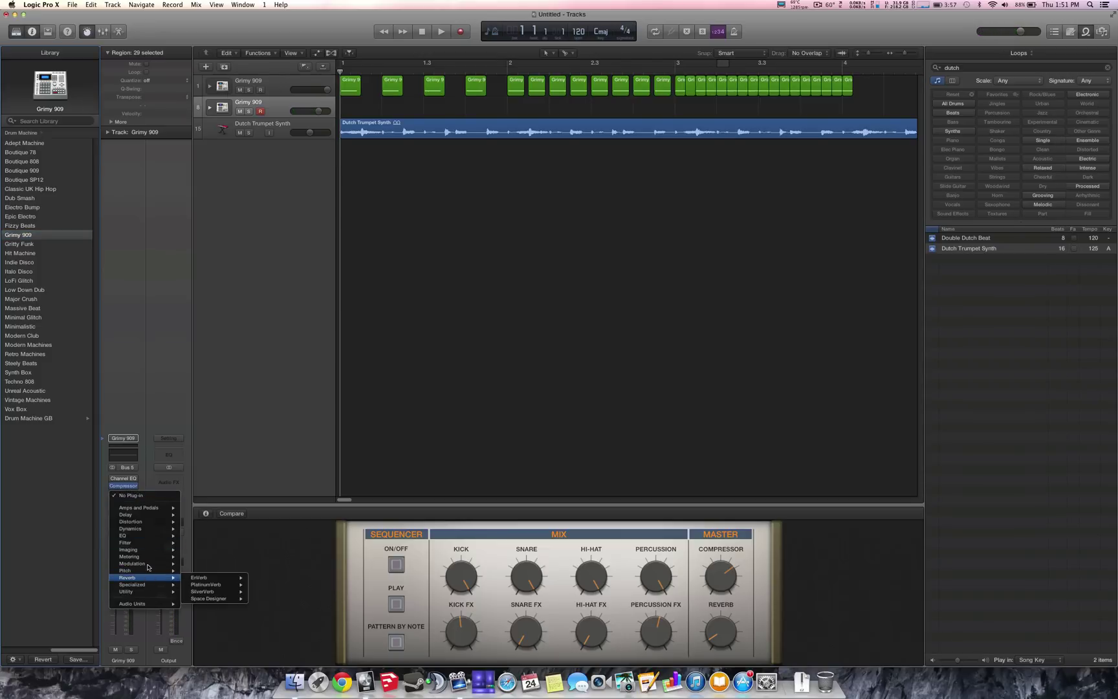
click(172, 340)
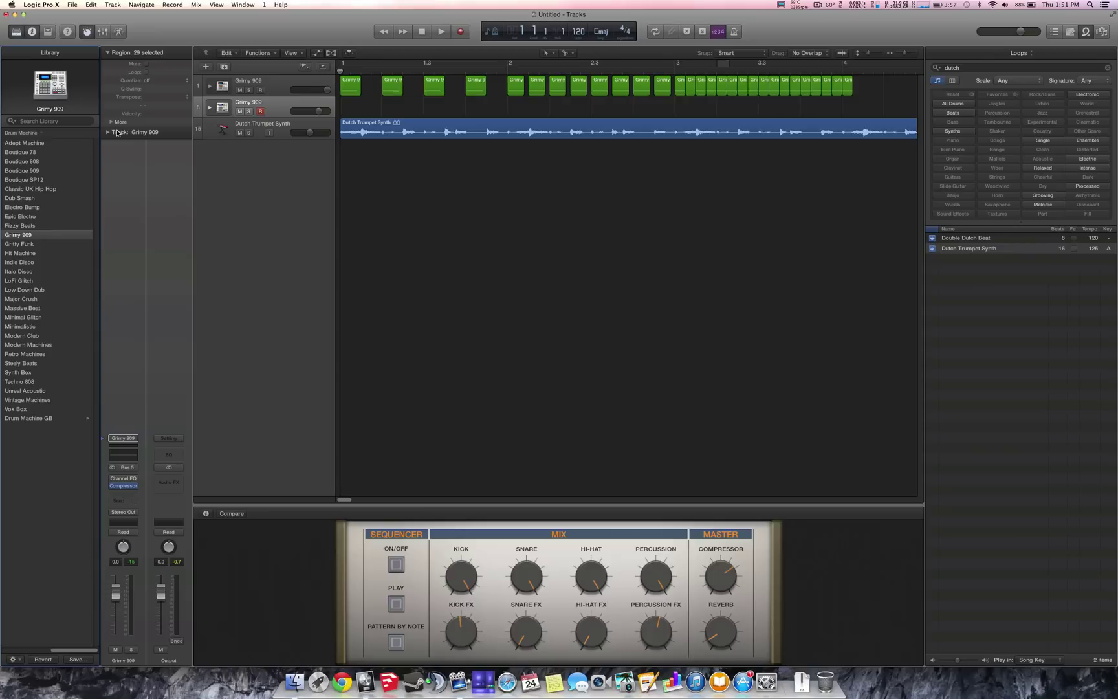
click(125, 493)
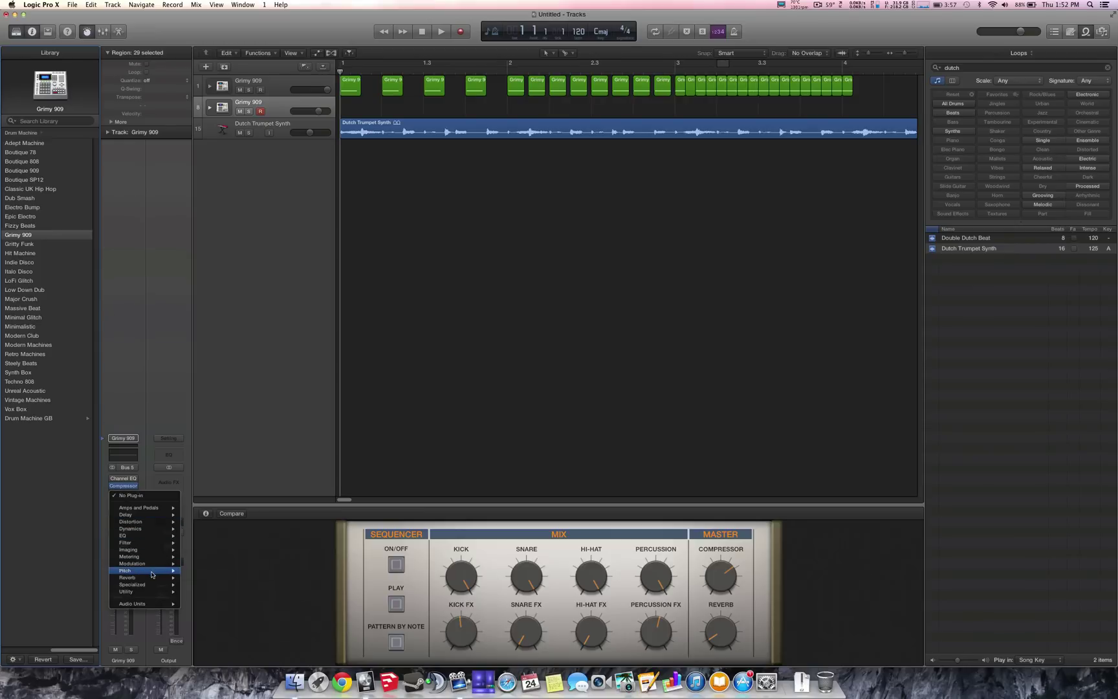
mouse_move(151, 578)
mouse_move(206, 587)
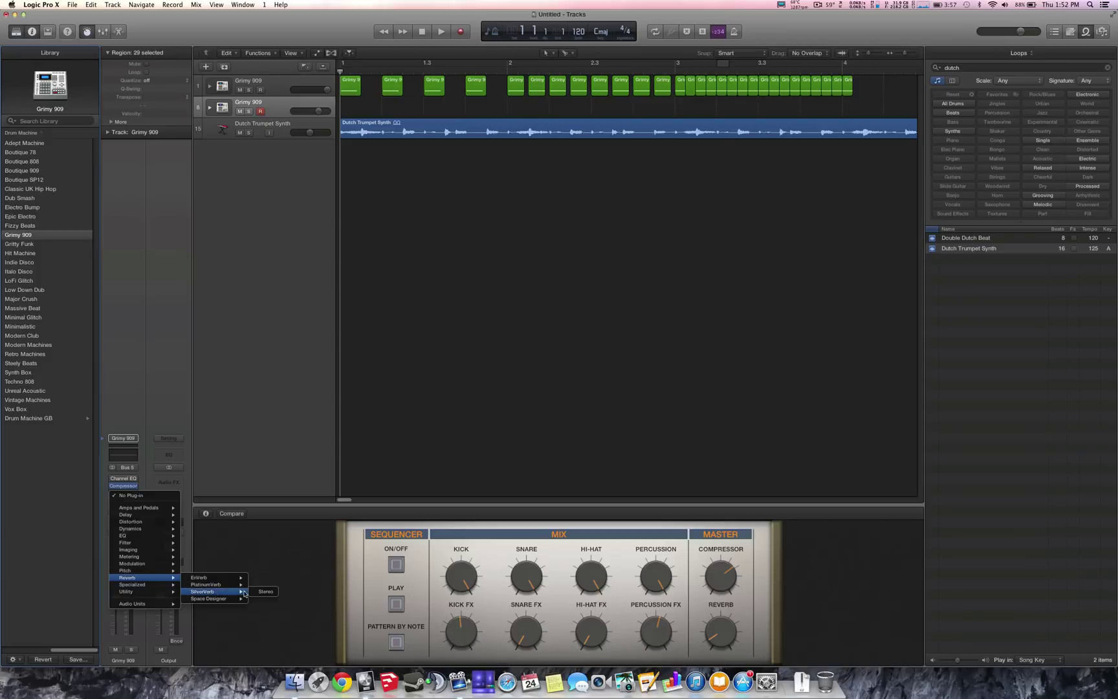
click(265, 591)
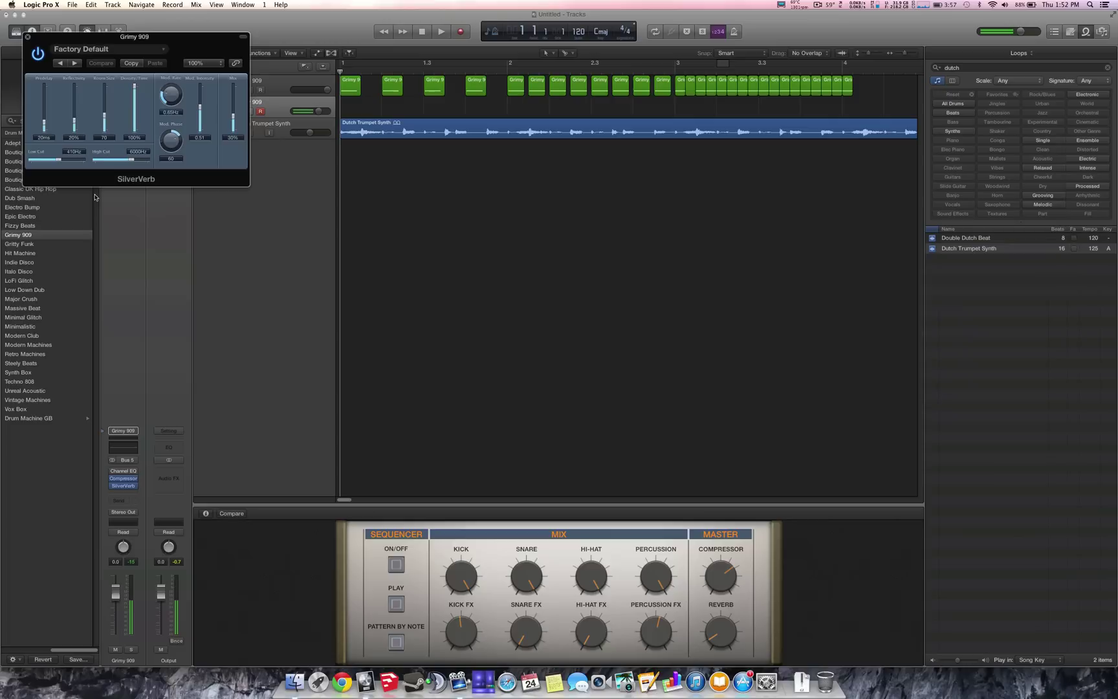
click(27, 36)
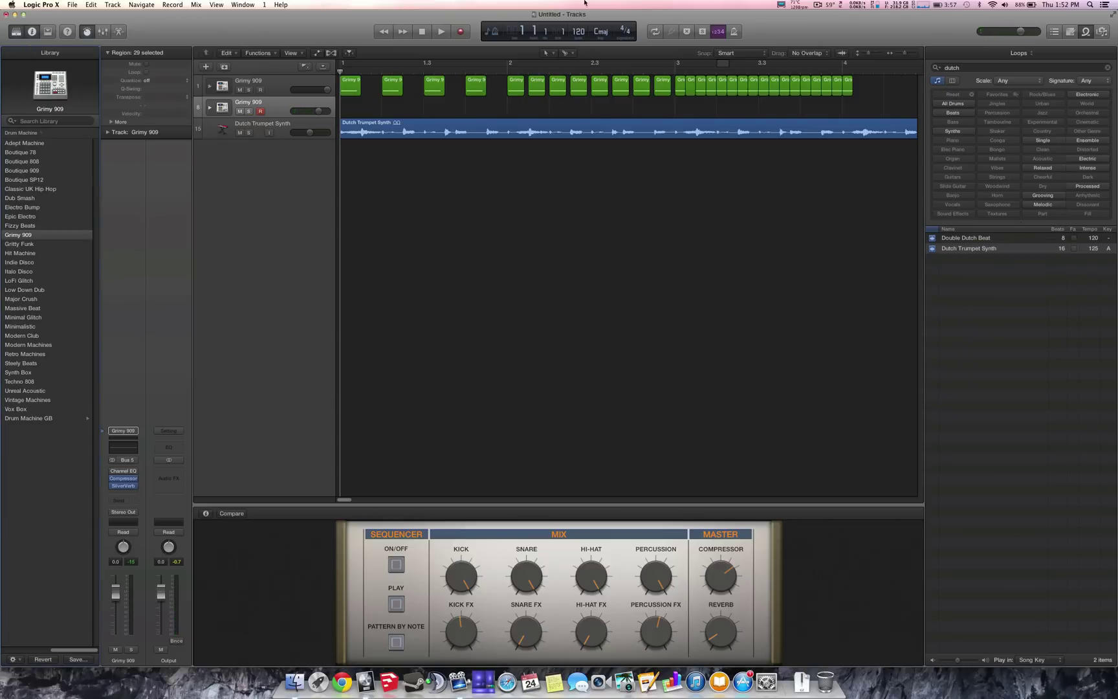
click(465, 32)
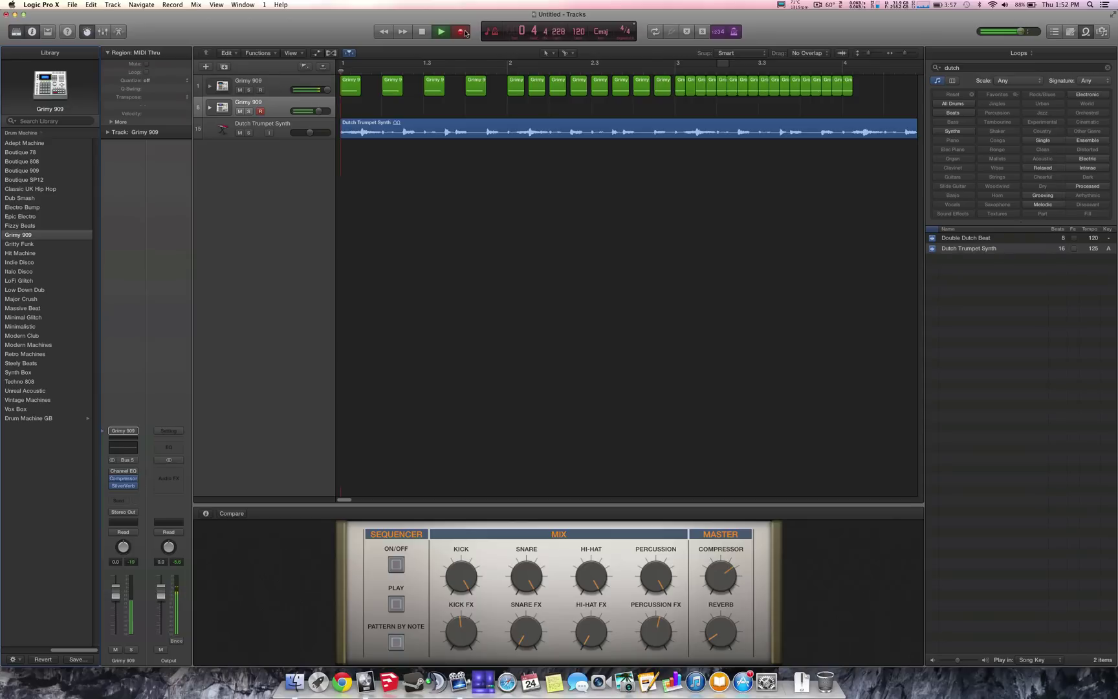
key(space)
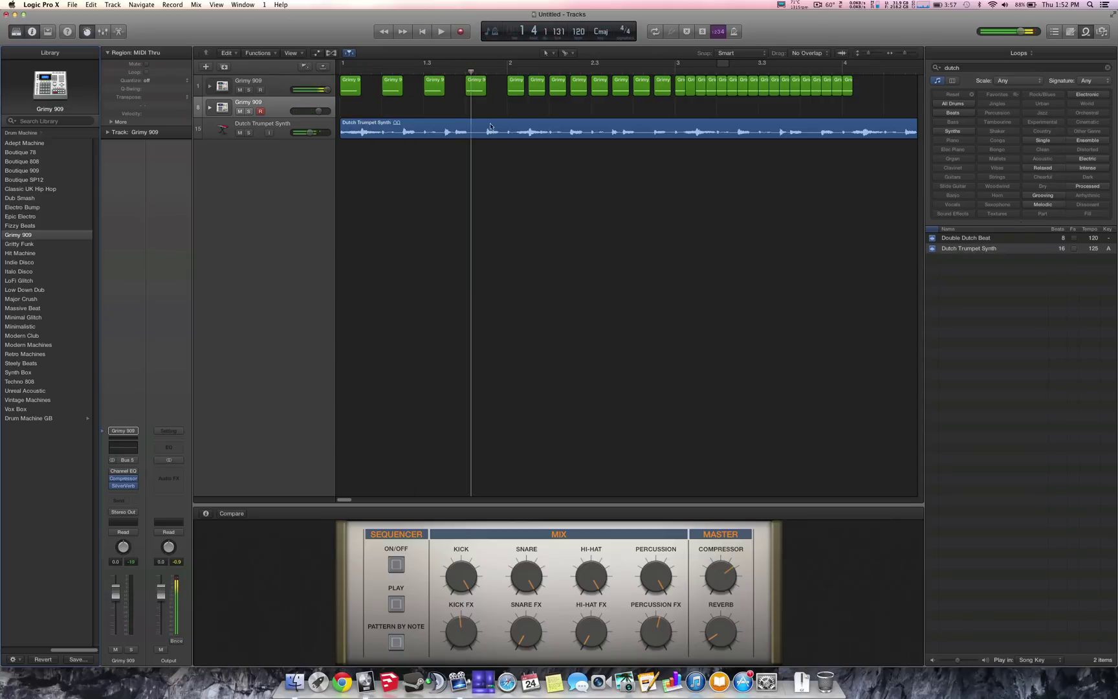
key(Return)
click(360, 69)
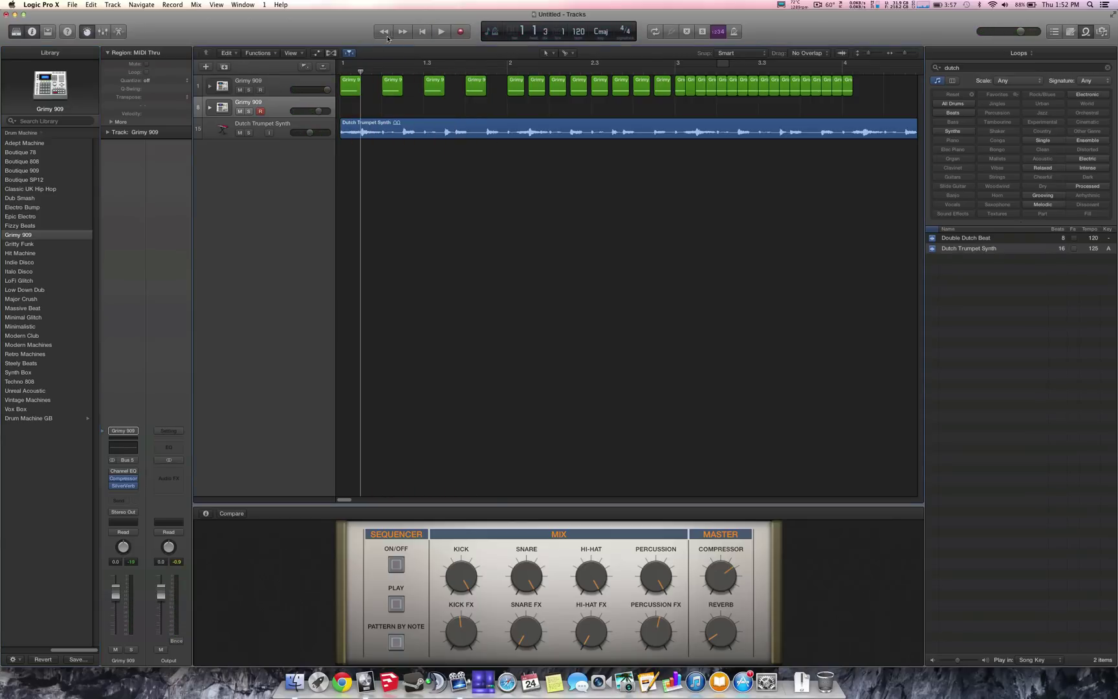
Record a drum hit on the second Grimy 909 track, starting the recording from the beginning of the project.
drag(354, 73, 337, 72)
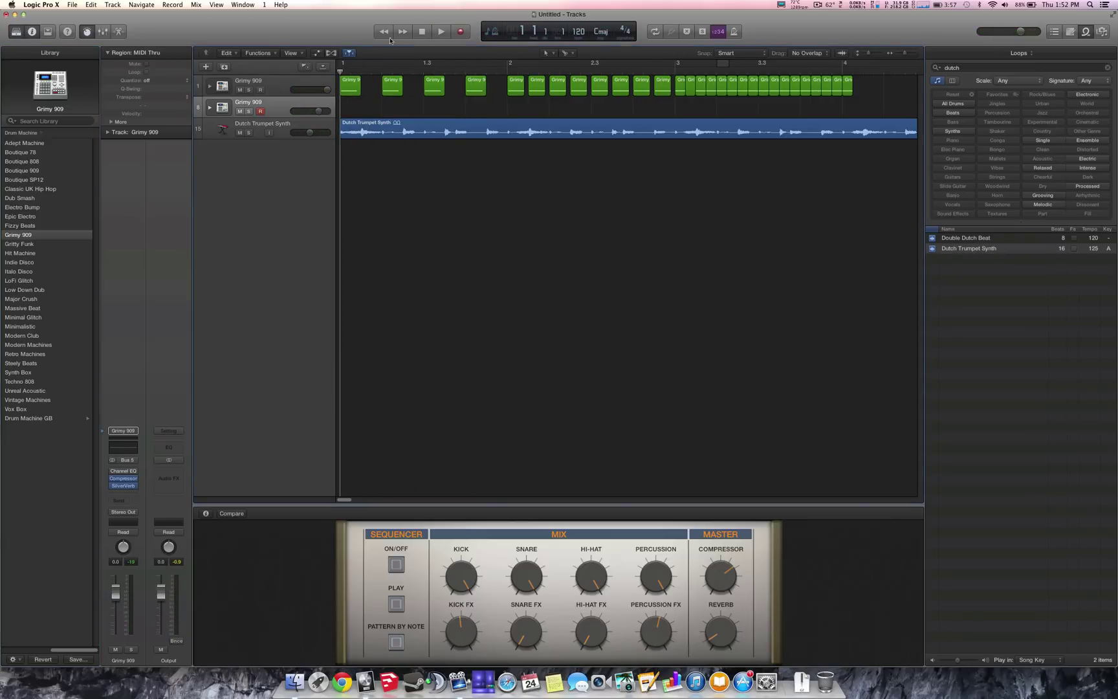
click(461, 32)
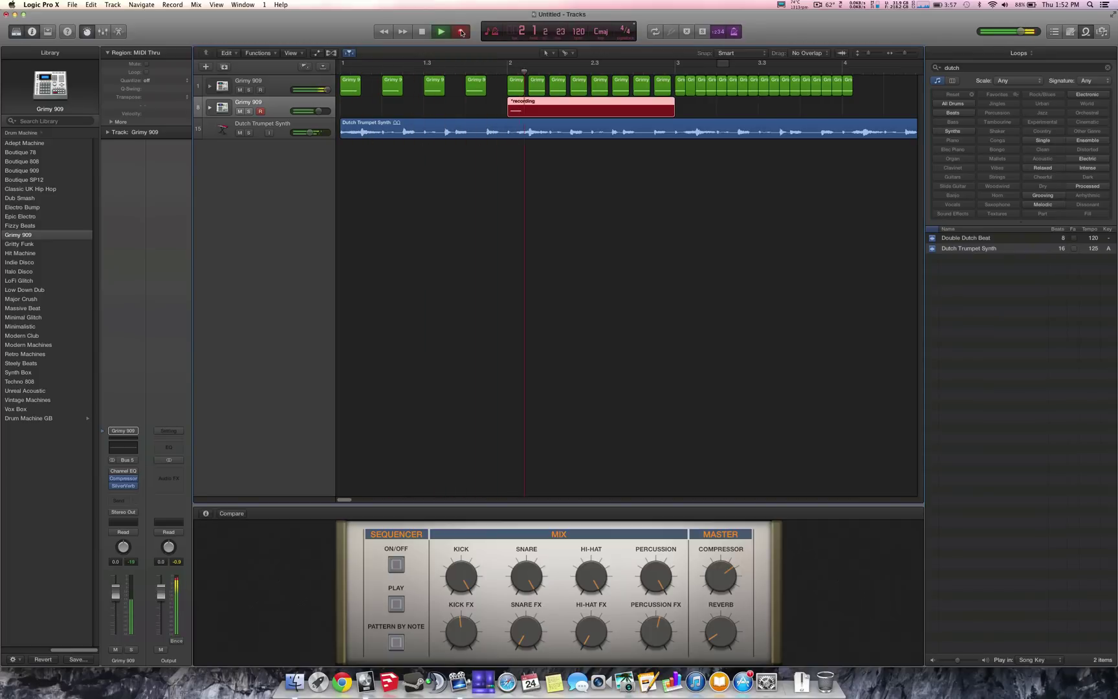
key(space)
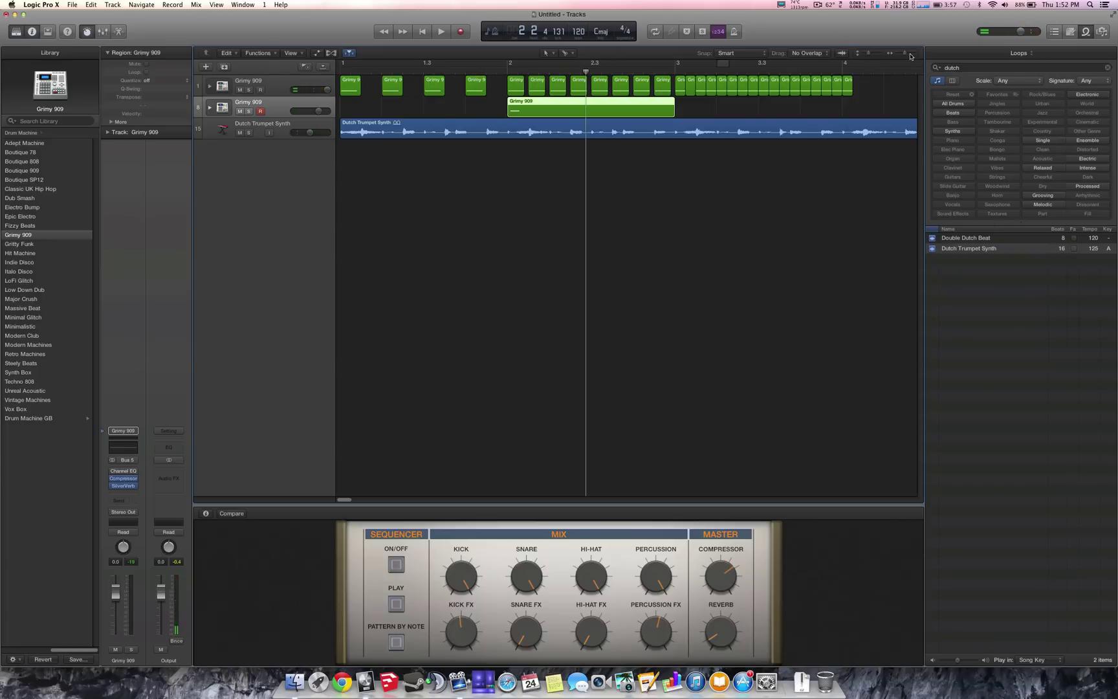
Split the recorded region just before and after the drum hit and delete the leftover parts on both sides.
drag(907, 55, 911, 53)
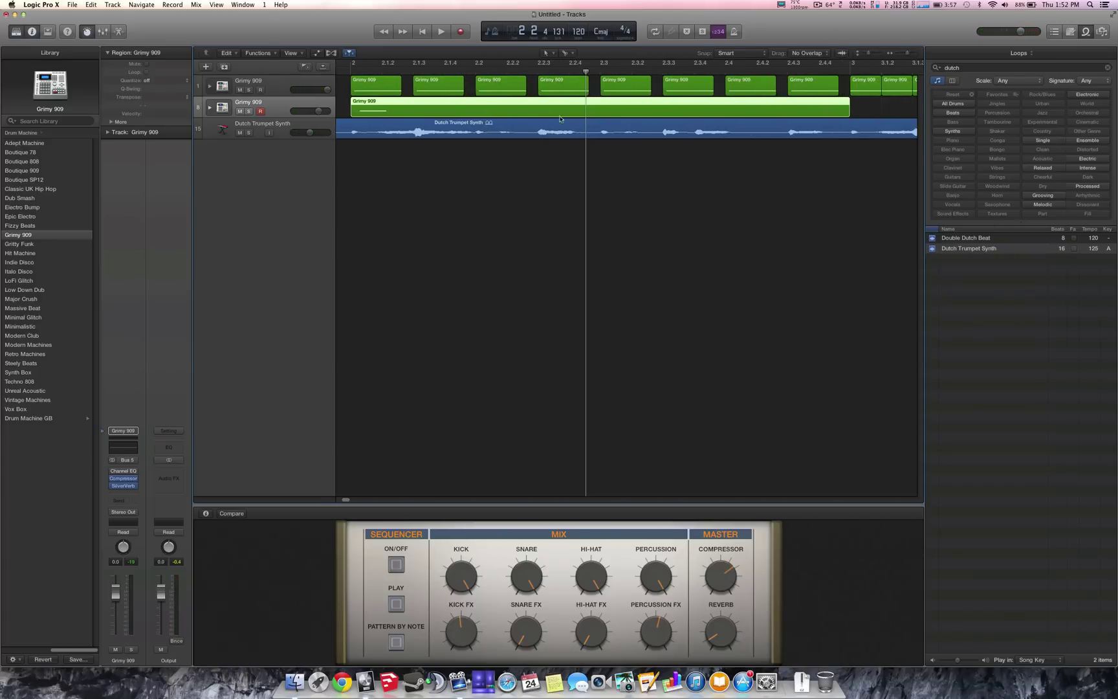
click(386, 105)
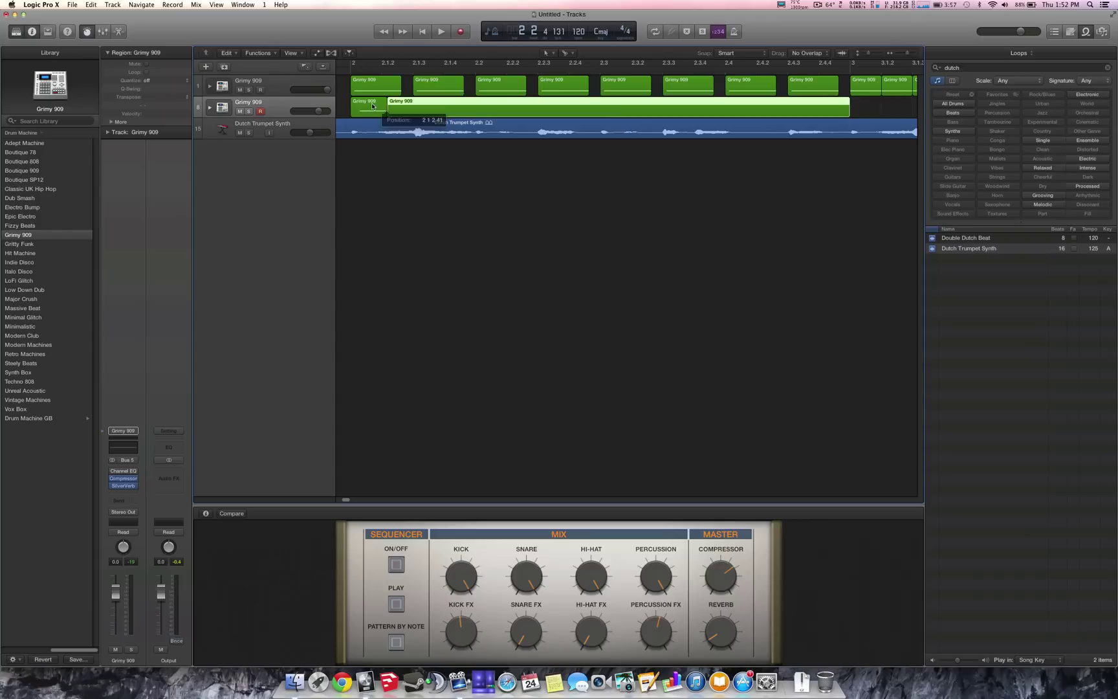
click(358, 104)
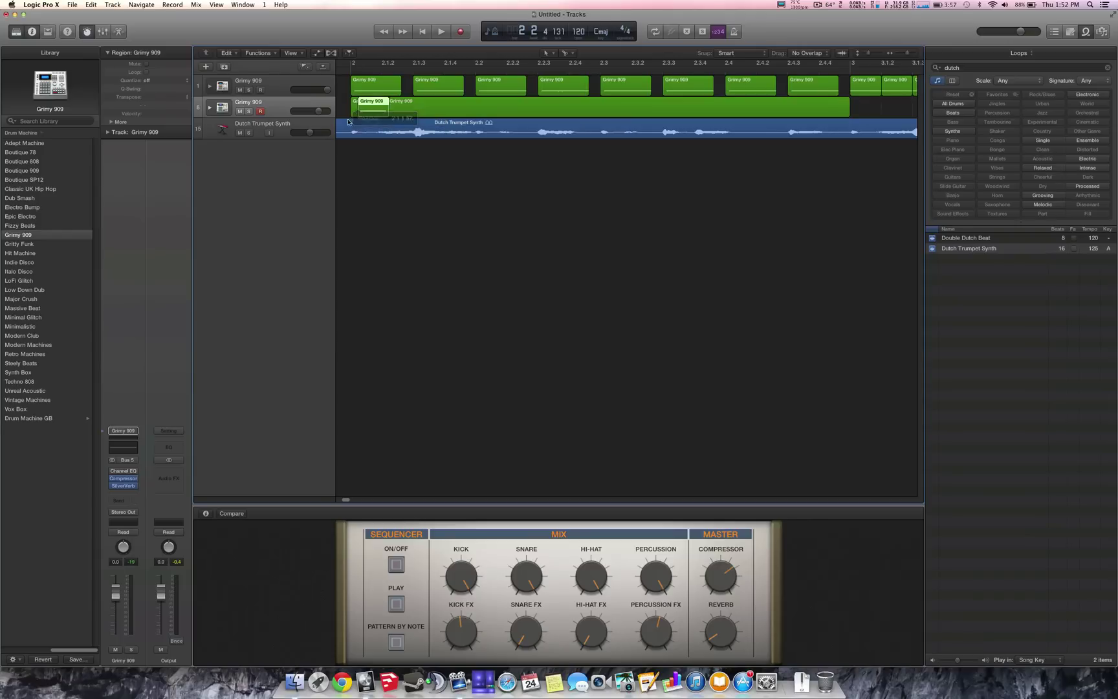
key(super+z)
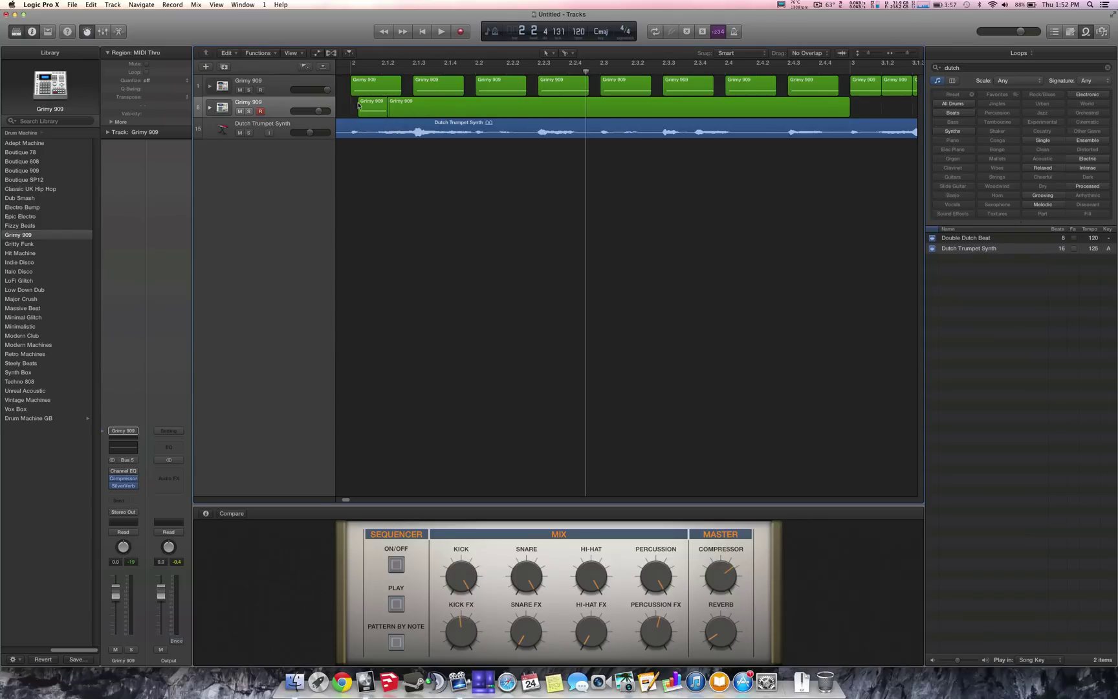
click(386, 106)
key(BackSpace)
Move the trimmed hit region to the start of bar 1 on its track, aligned with the first kick region.
drag(372, 106, 403, 108)
drag(344, 501, 341, 502)
drag(782, 114, 372, 102)
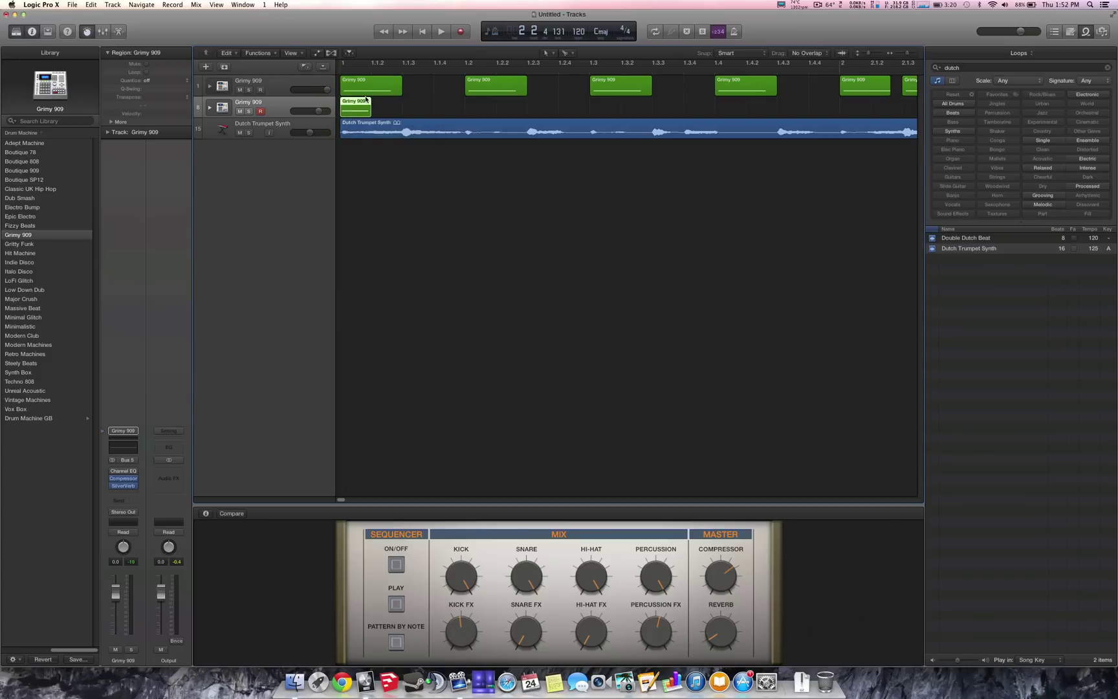
Paste a copy of the hit region at position 1.2 under the second kick and play it back.
click(465, 71)
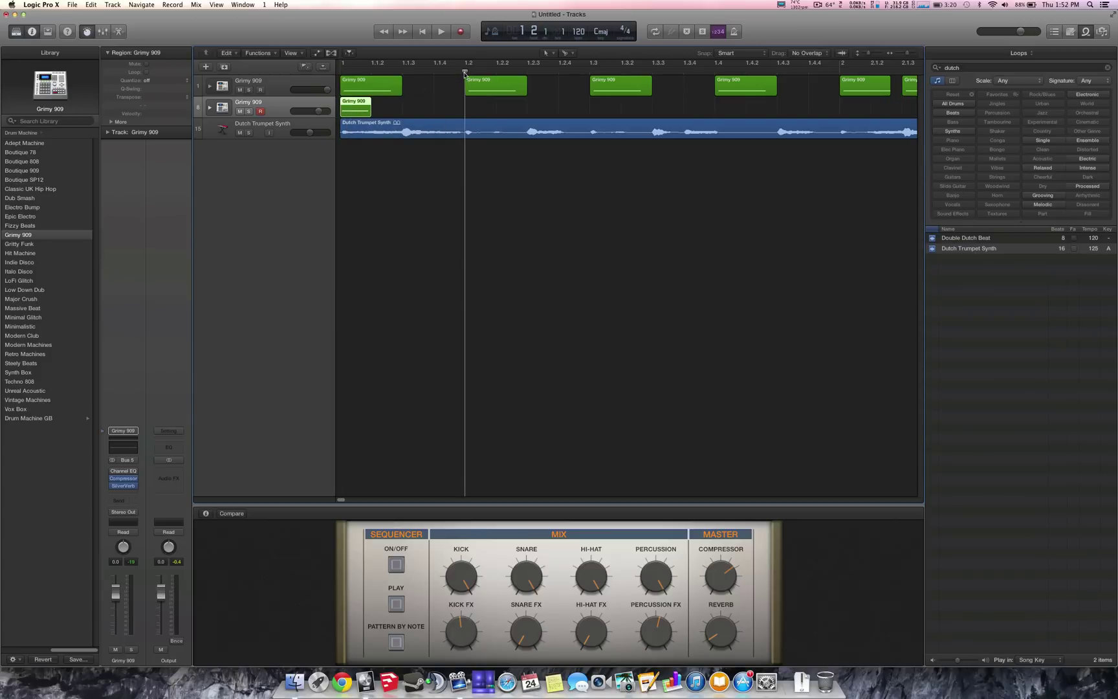
key(space)
key(super+v)
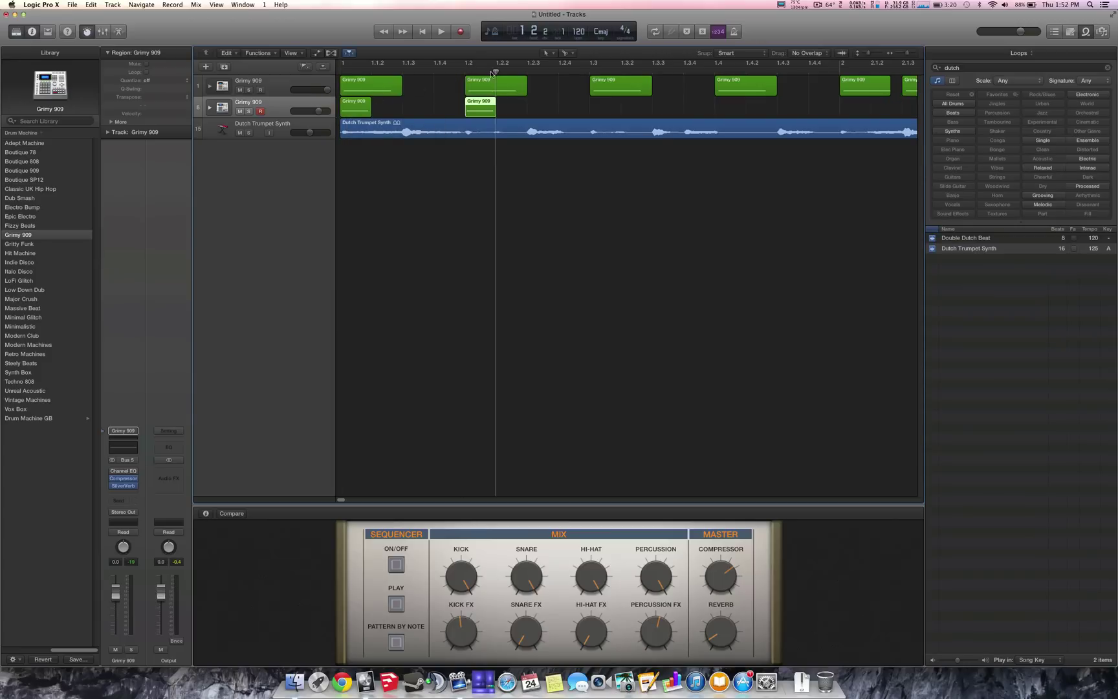
key(space)
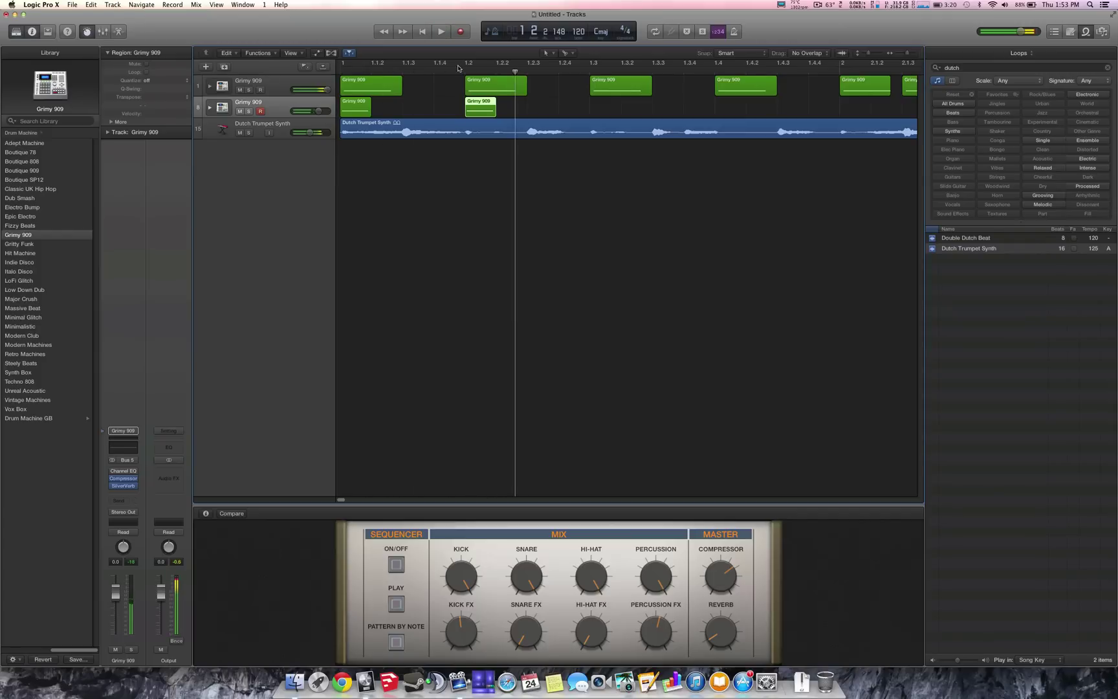
Paste copies of the hit region under the kicks at positions 1.3, 1.4 and 2.
drag(516, 72, 715, 71)
key(super+v)
key(super+v)
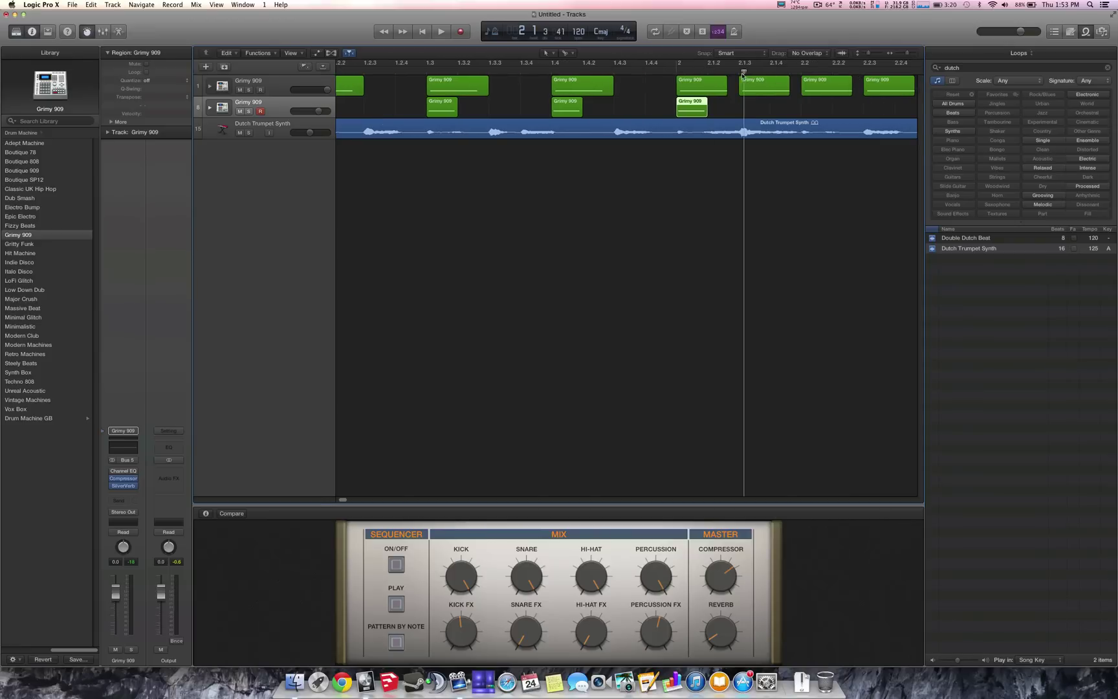
Paste copies of the hit region under each kick from position 2.1.3 through 2.4.3.
click(801, 73)
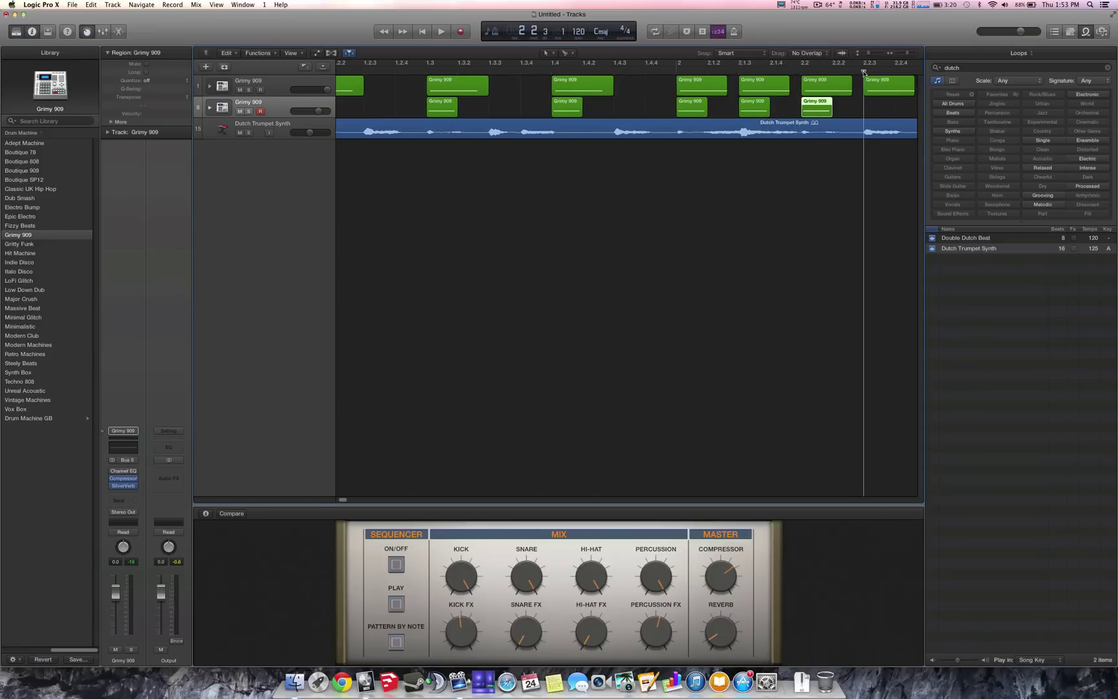
click(801, 73)
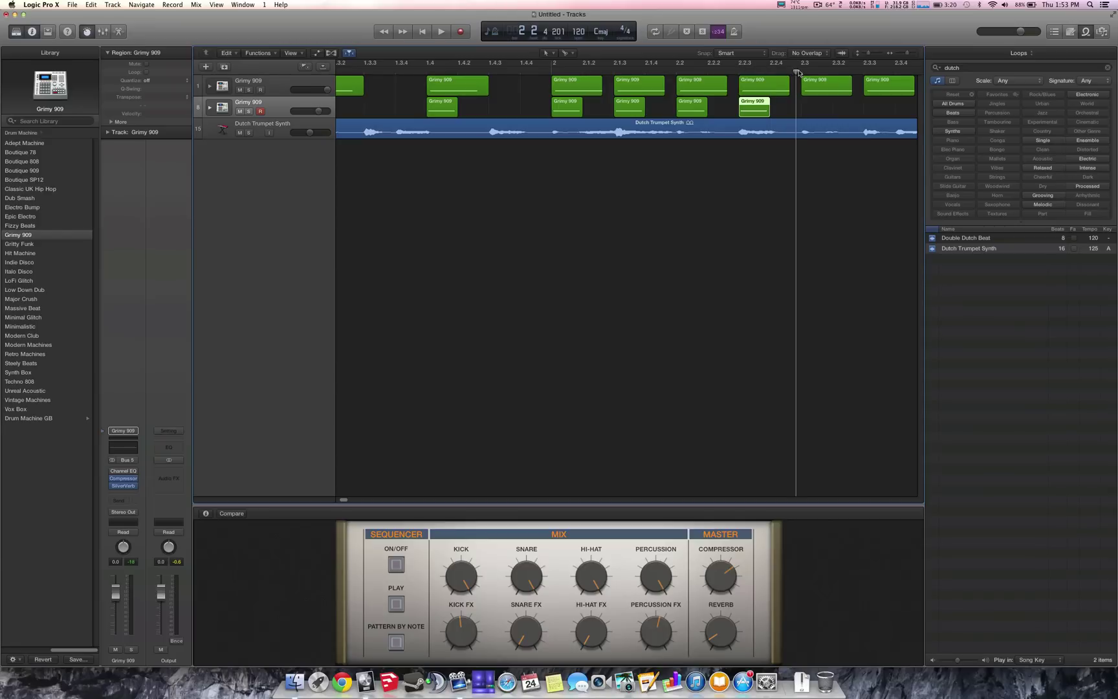
click(864, 73)
key(super+v)
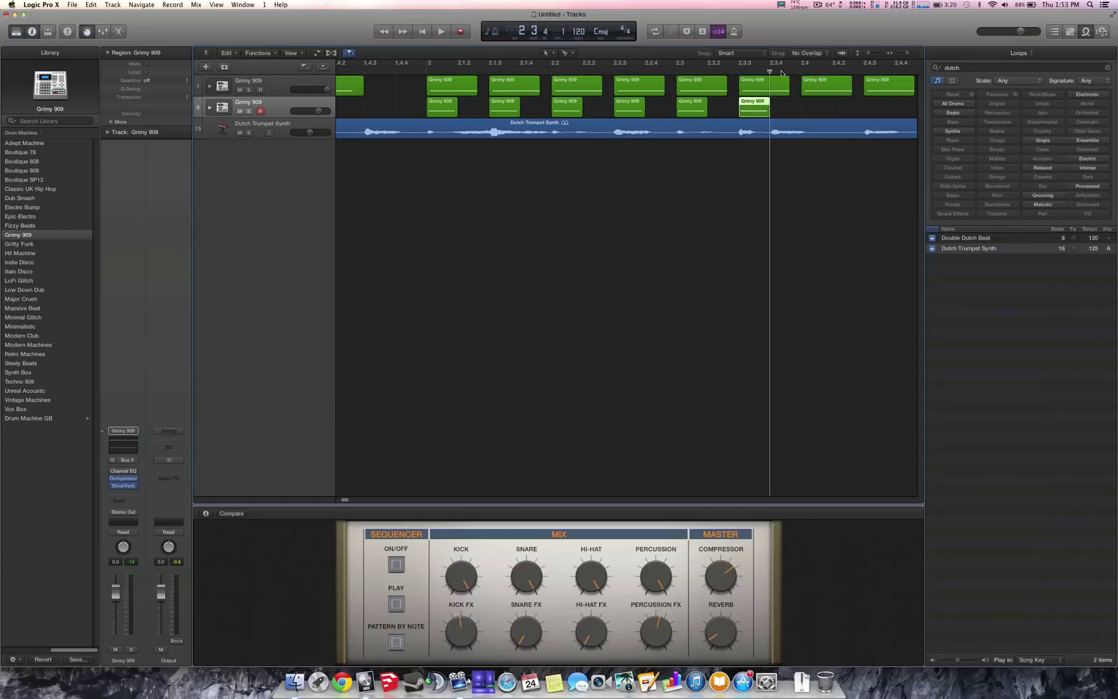
click(806, 73)
key(super+v)
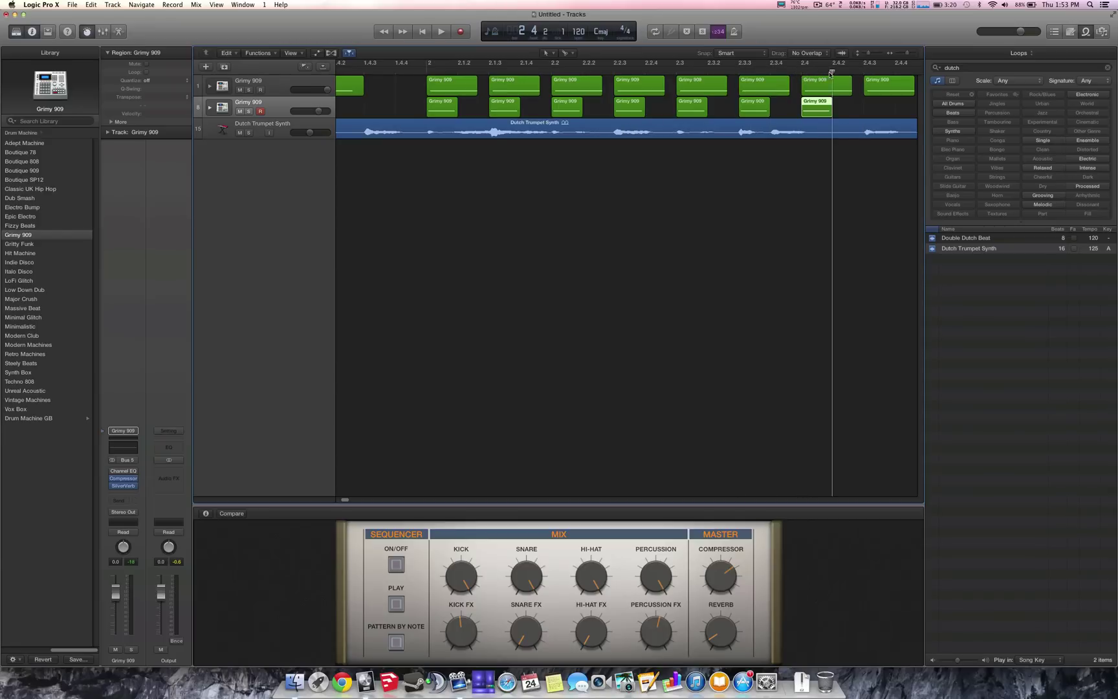
drag(829, 73, 864, 72)
key(super+v)
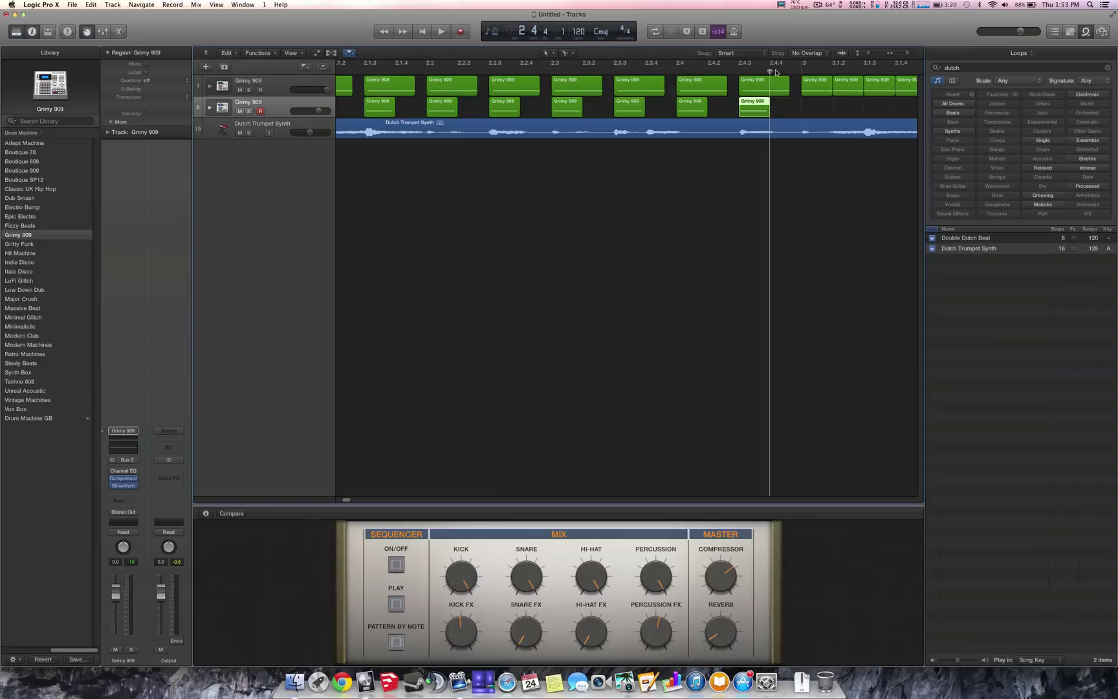
Paste back-to-back copies of the hit region under every kick from bar 3 to the start of bar 4.
drag(773, 66, 800, 73)
click(788, 63)
key(super+v)
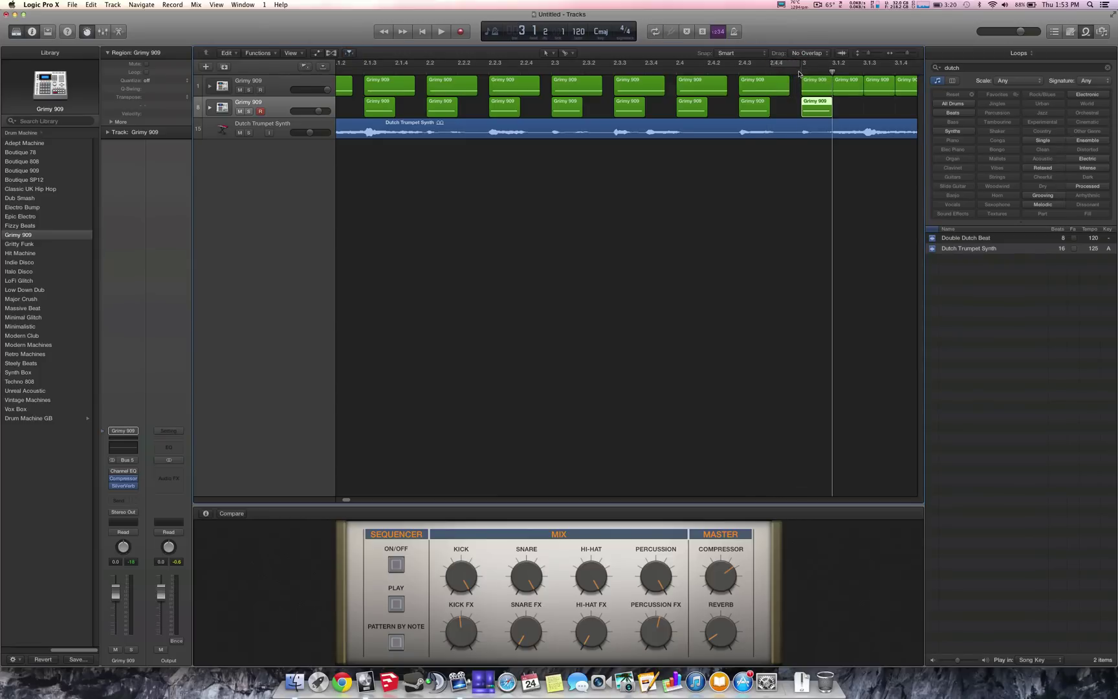
key(super+v)
key(super+v)
key(super+v)
key(super+v)
key(super+v)
key(super+v)
key(super+v)
key(super+v)
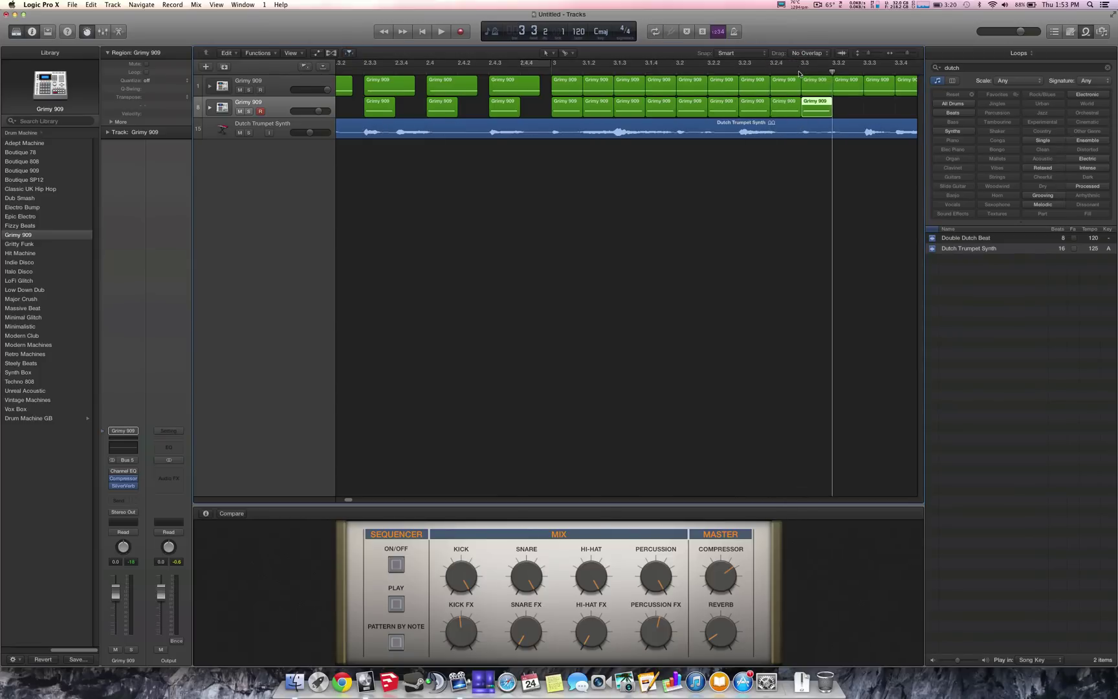
key(super+v)
key(super+v)
key(super+v)
key(super+v)
key(super+v)
key(super+v)
key(super+v)
key(super+v)
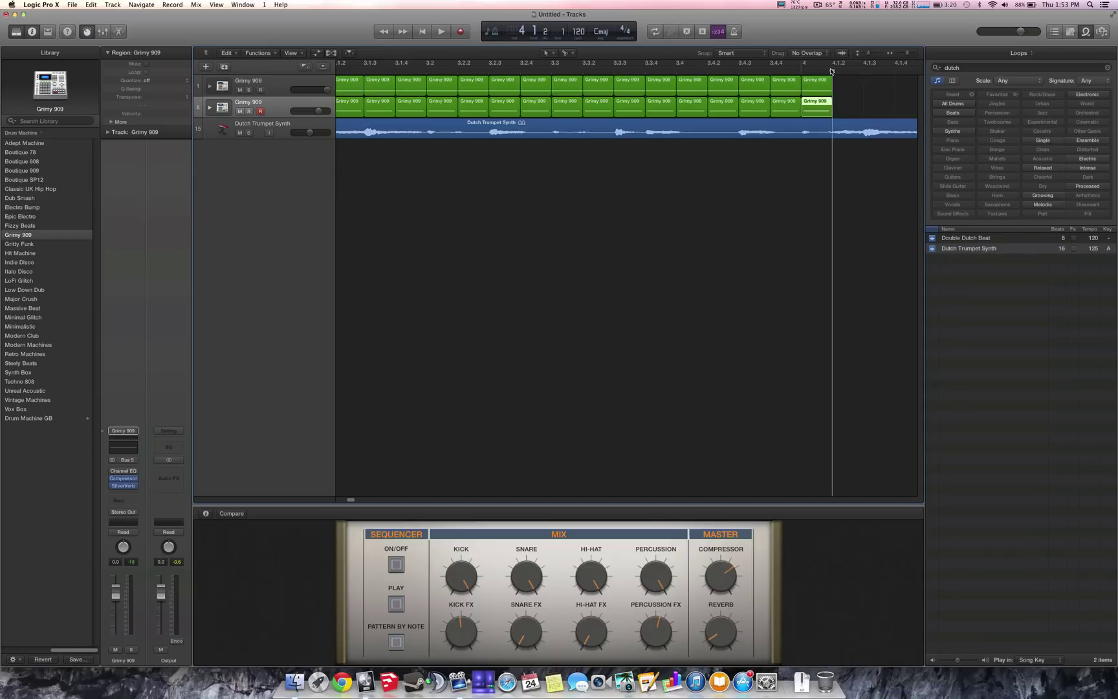
Play the full build-up from bar 1 to hear the layered hits and return the playhead to the start.
key(Return)
key(space)
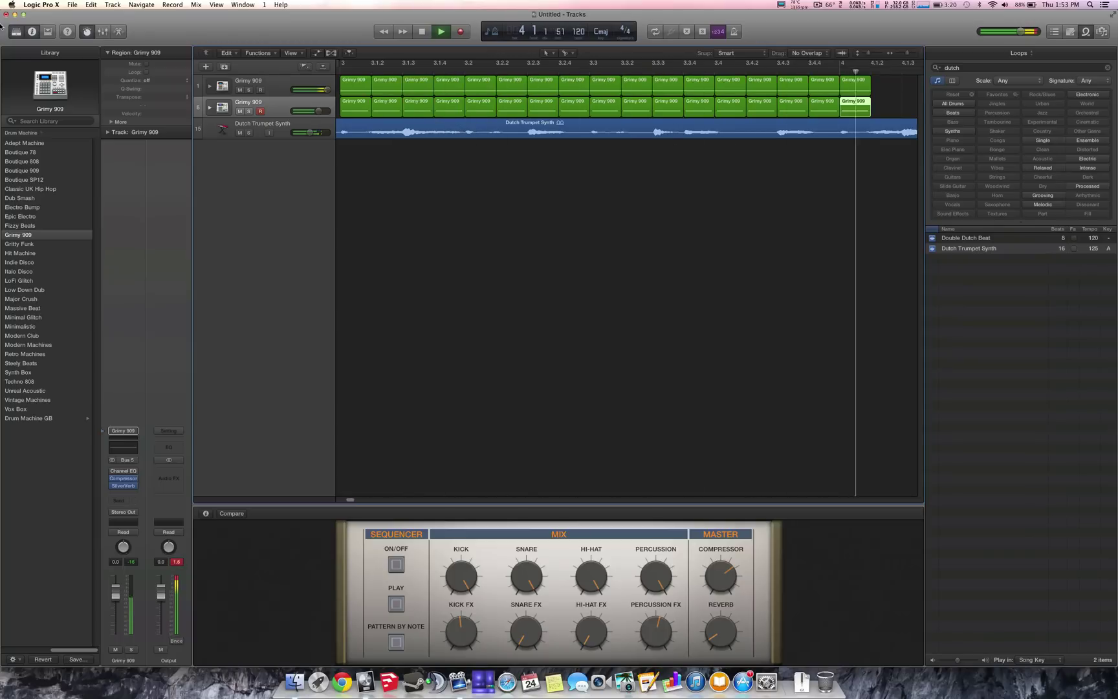
key(space)
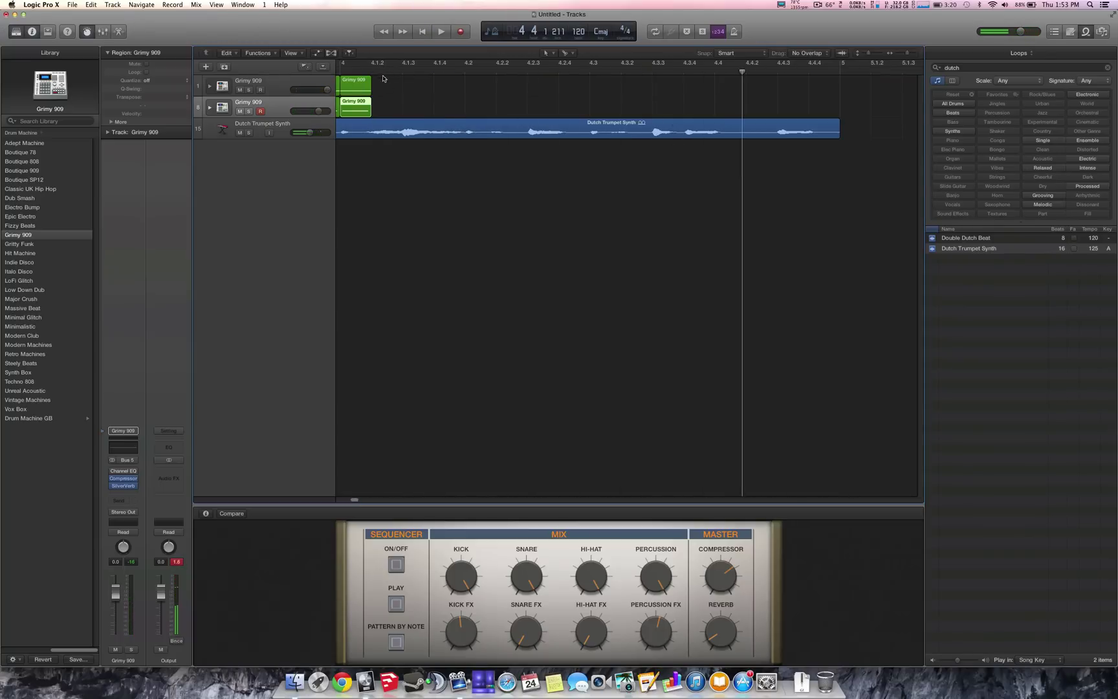
key(Return)
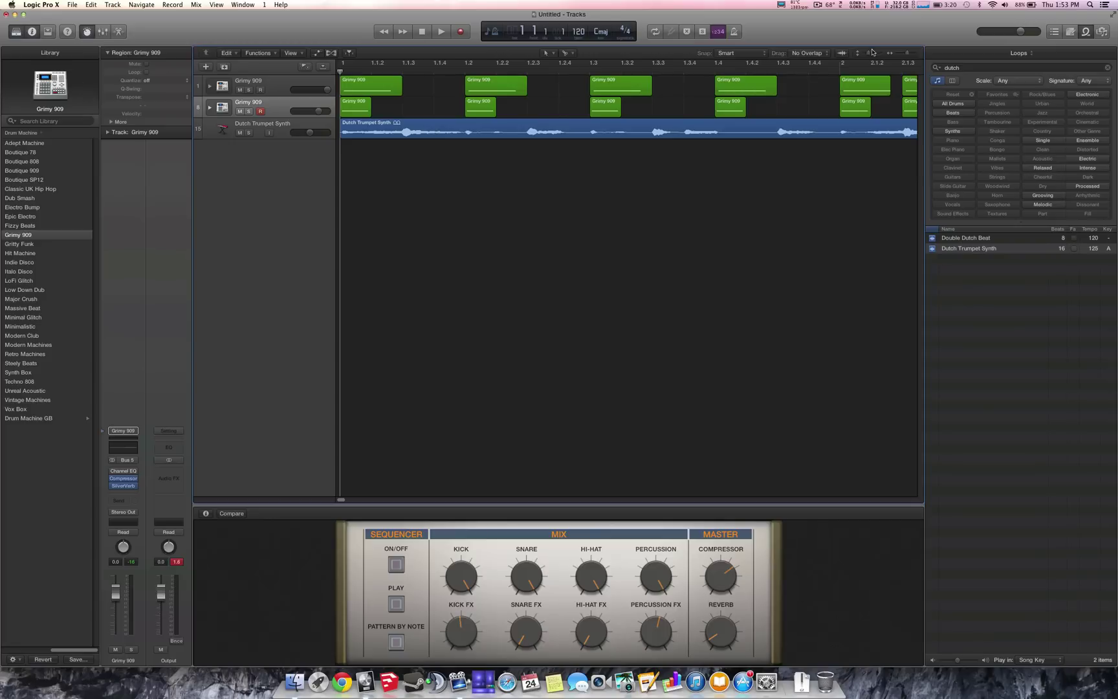
Solo the Dutch Trumpet Synth track, play its loop through to the end, and turn solo off again.
drag(908, 56, 903, 54)
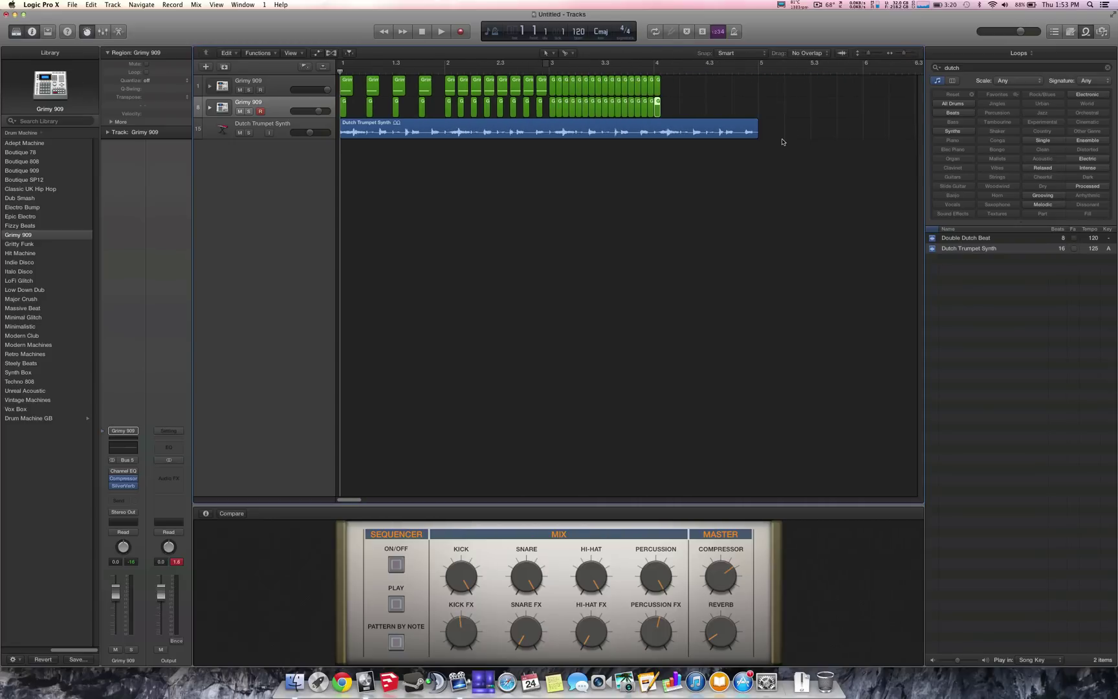
drag(782, 141, 384, 127)
click(390, 175)
click(438, 132)
click(390, 144)
click(383, 135)
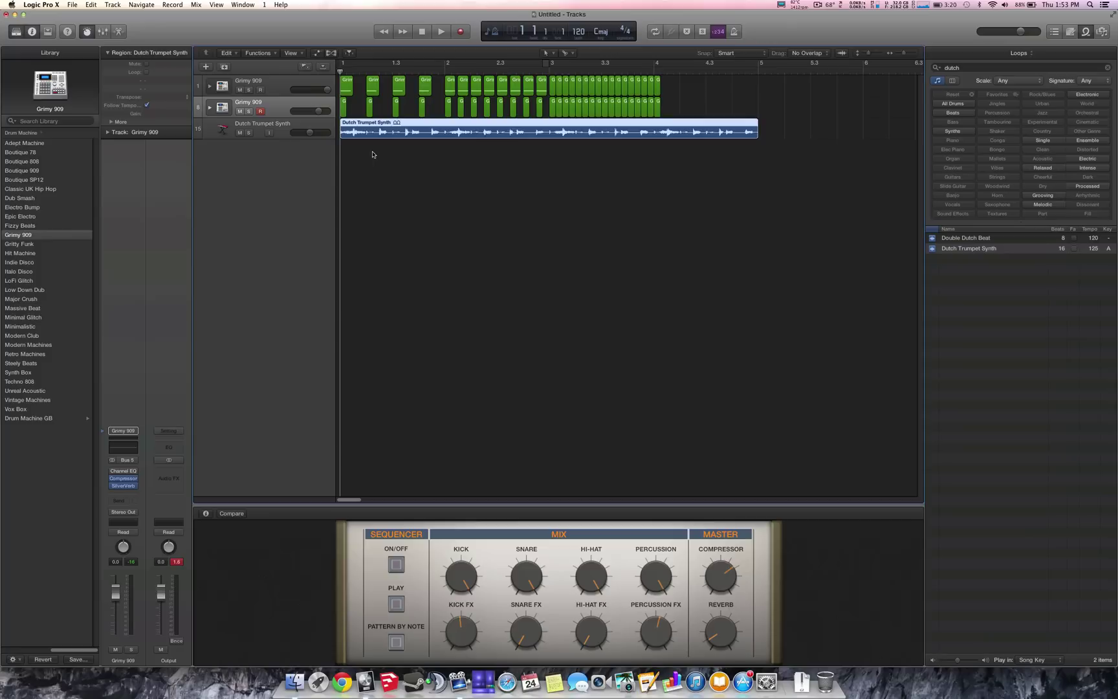
click(410, 156)
click(407, 129)
click(250, 133)
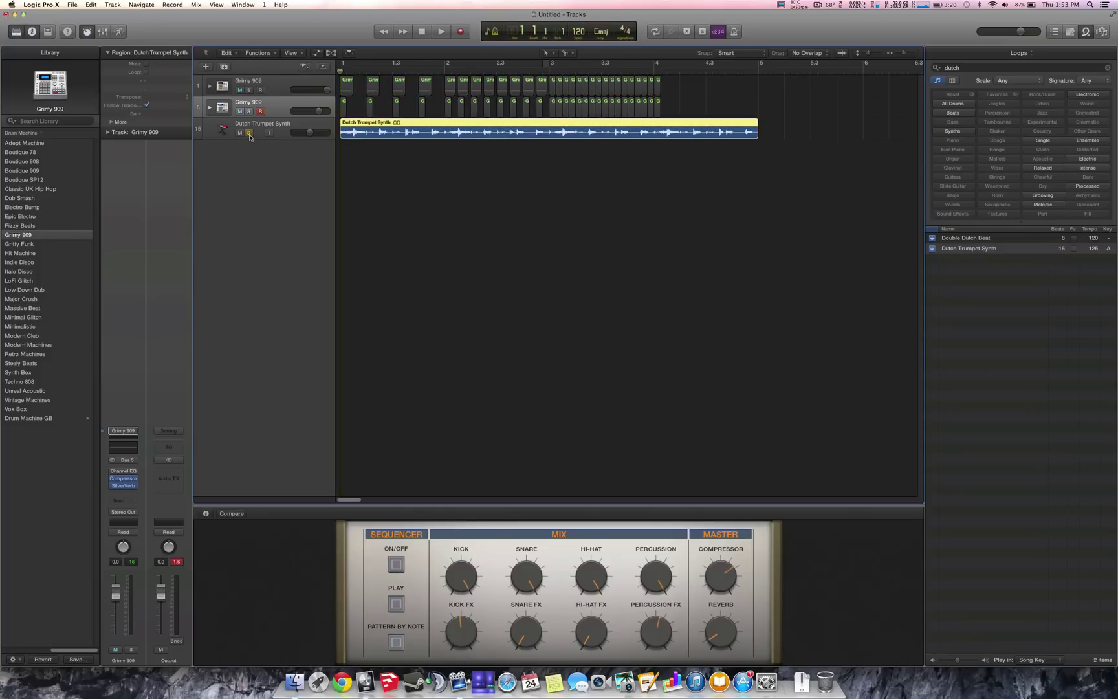
key(space)
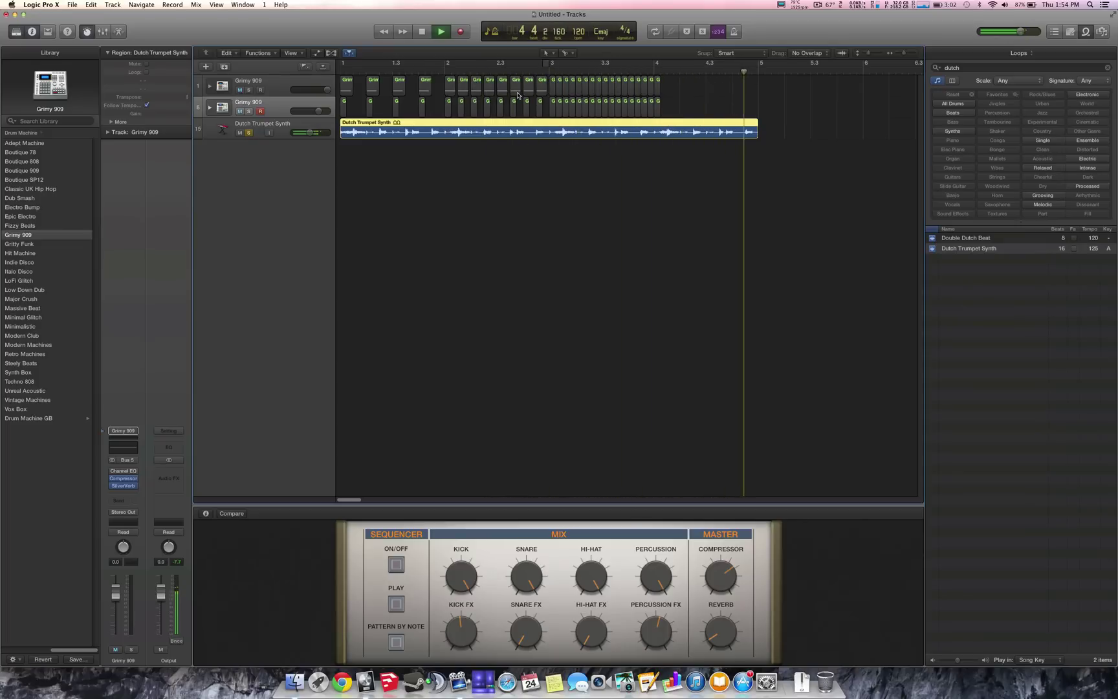
key(space)
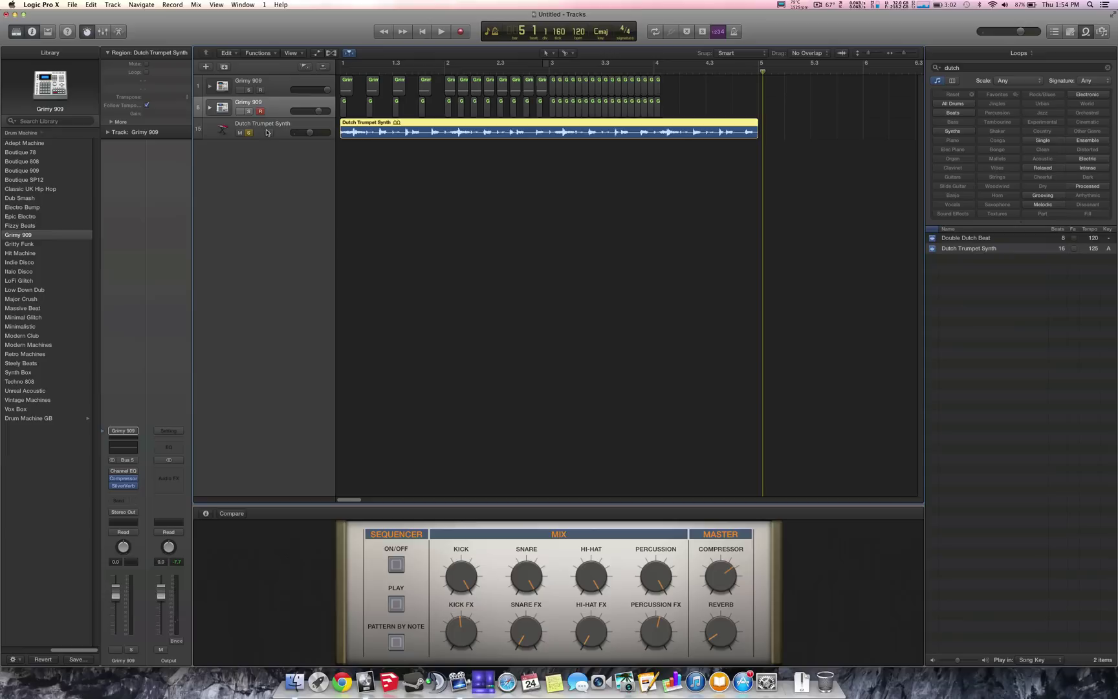
click(248, 132)
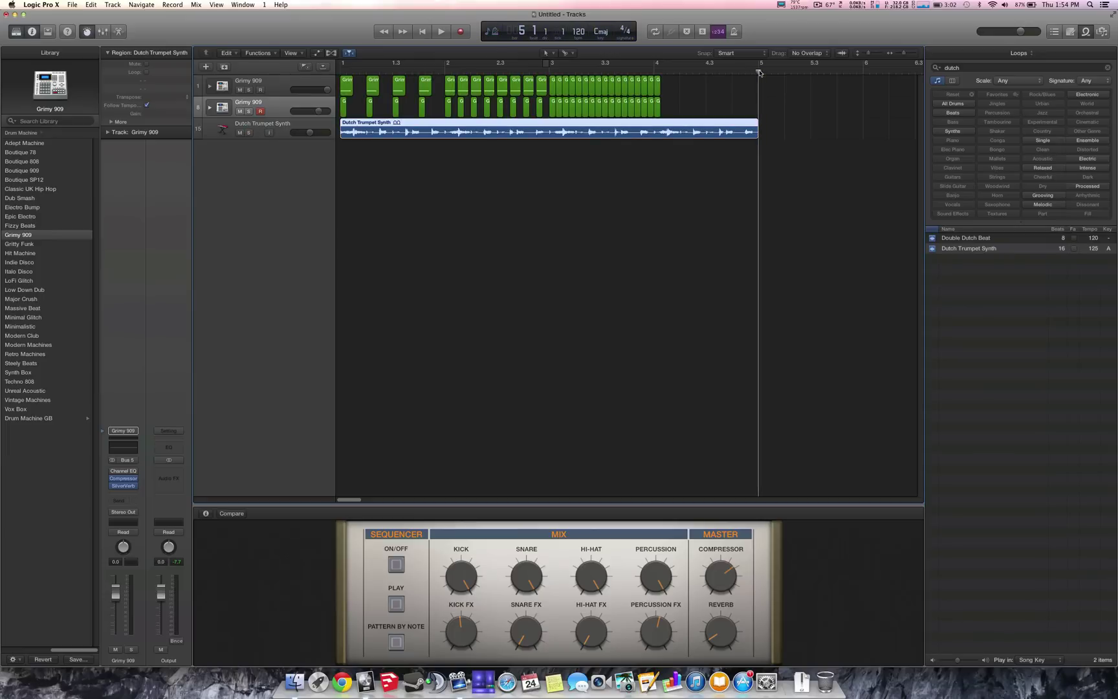
Return the playhead to bar 1 and show the automation lane for the Dutch Trumpet Synth track.
key(Return)
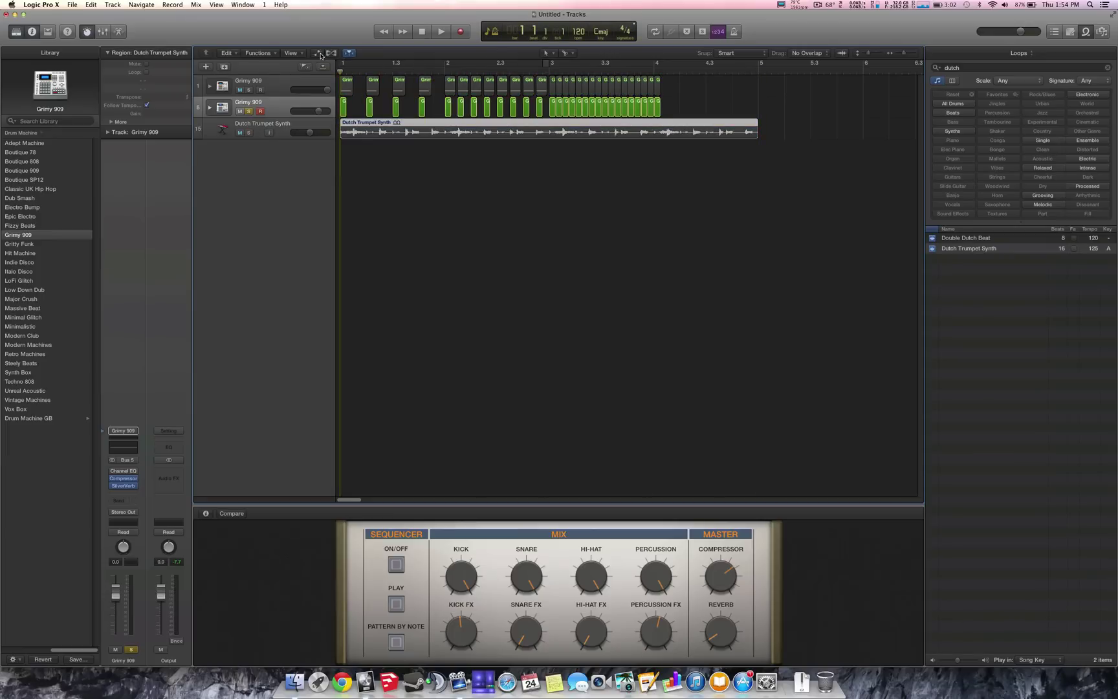
key(a)
key(a)
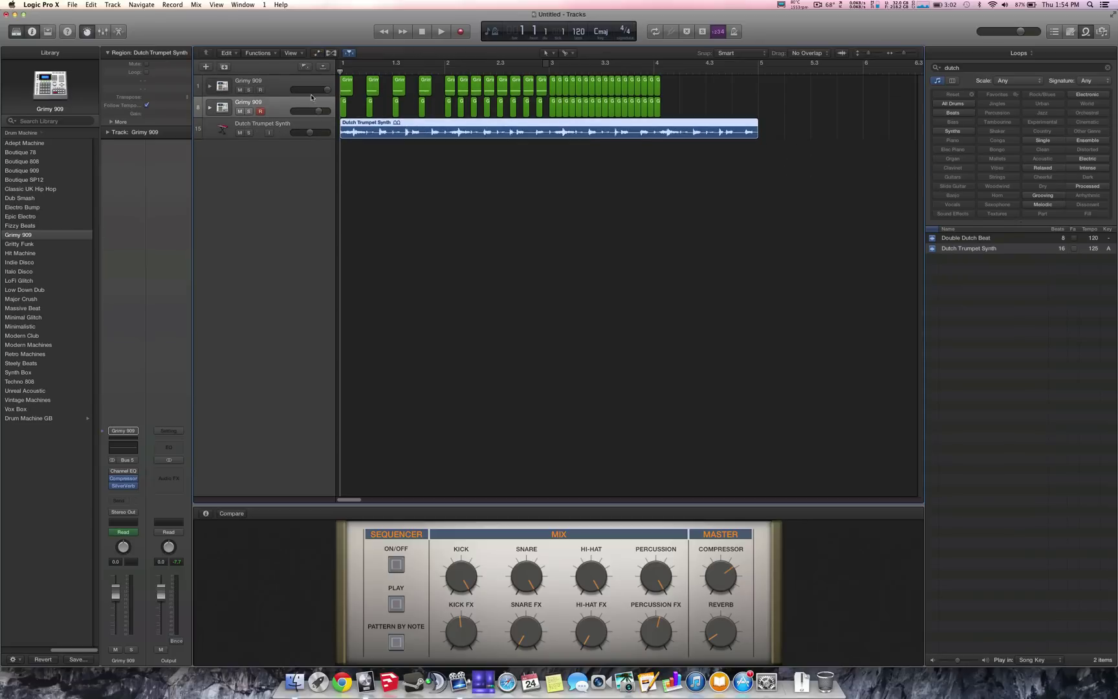
click(282, 124)
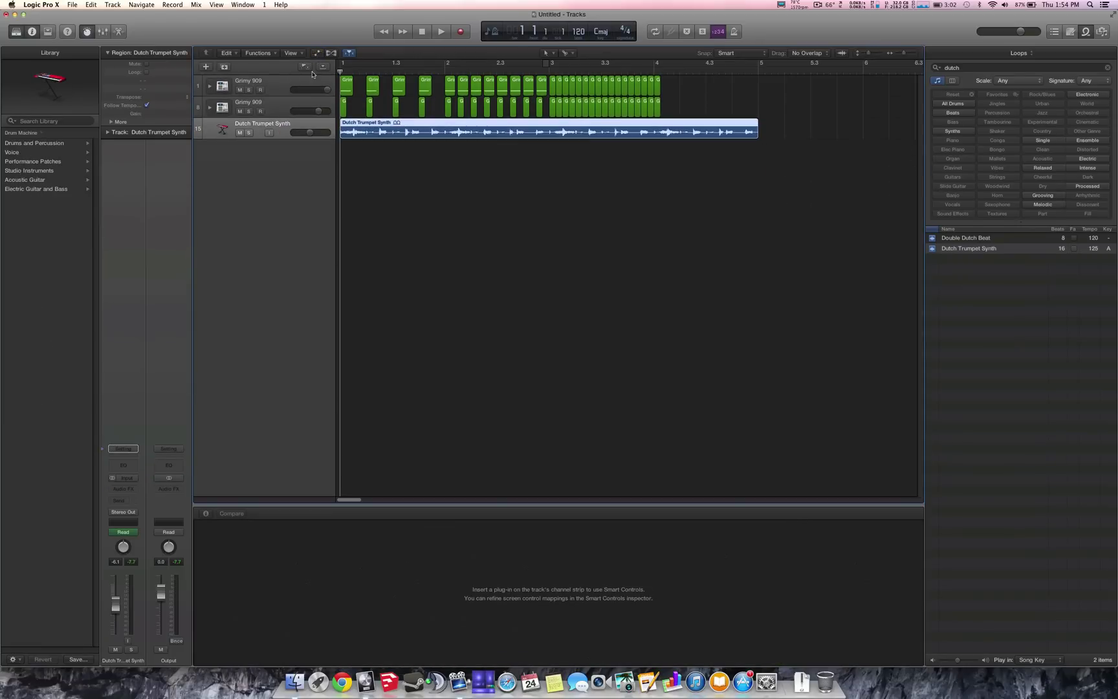
key(a)
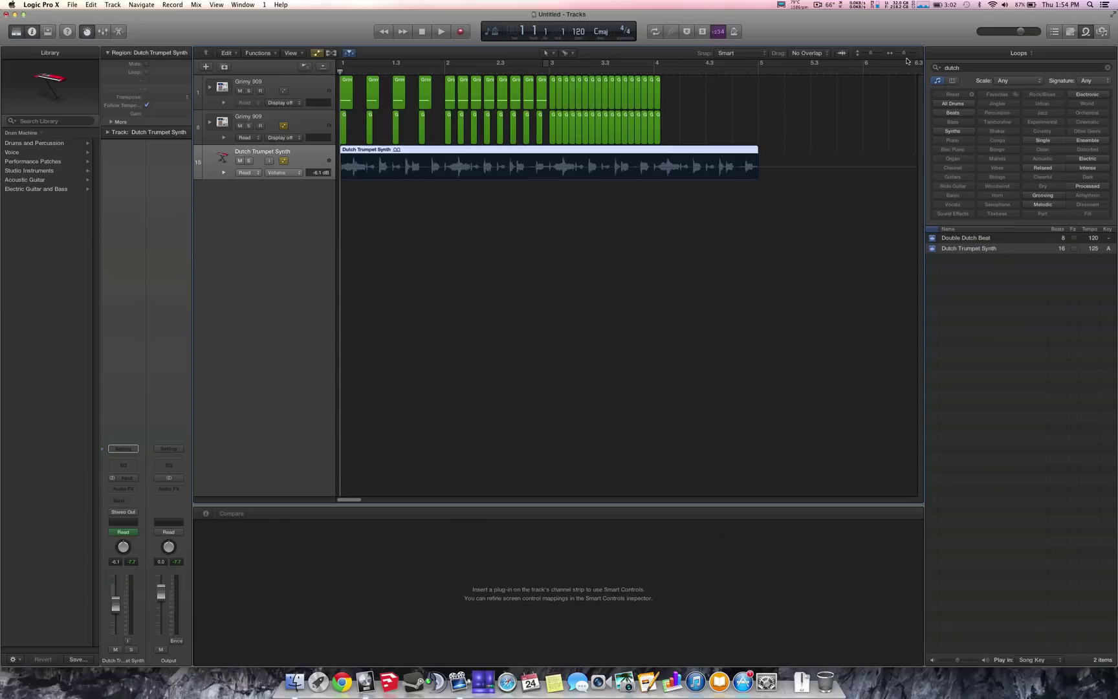
Insert the stereo AUPitch audio unit as an effect on the Dutch Trumpet Synth track.
drag(903, 53, 910, 52)
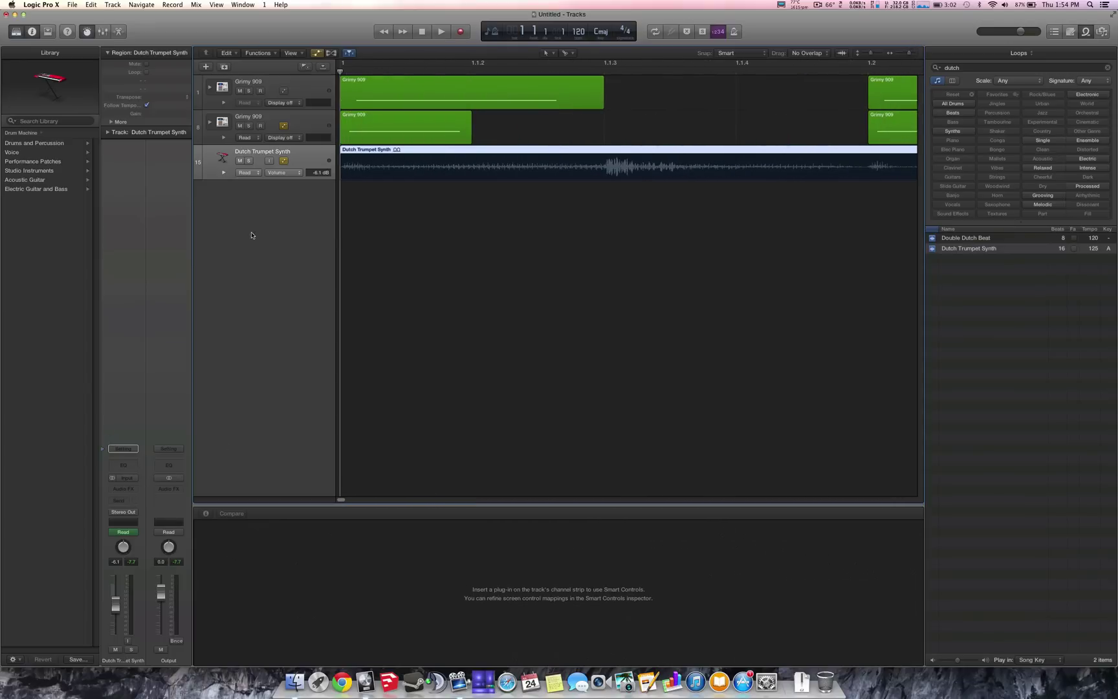
click(132, 492)
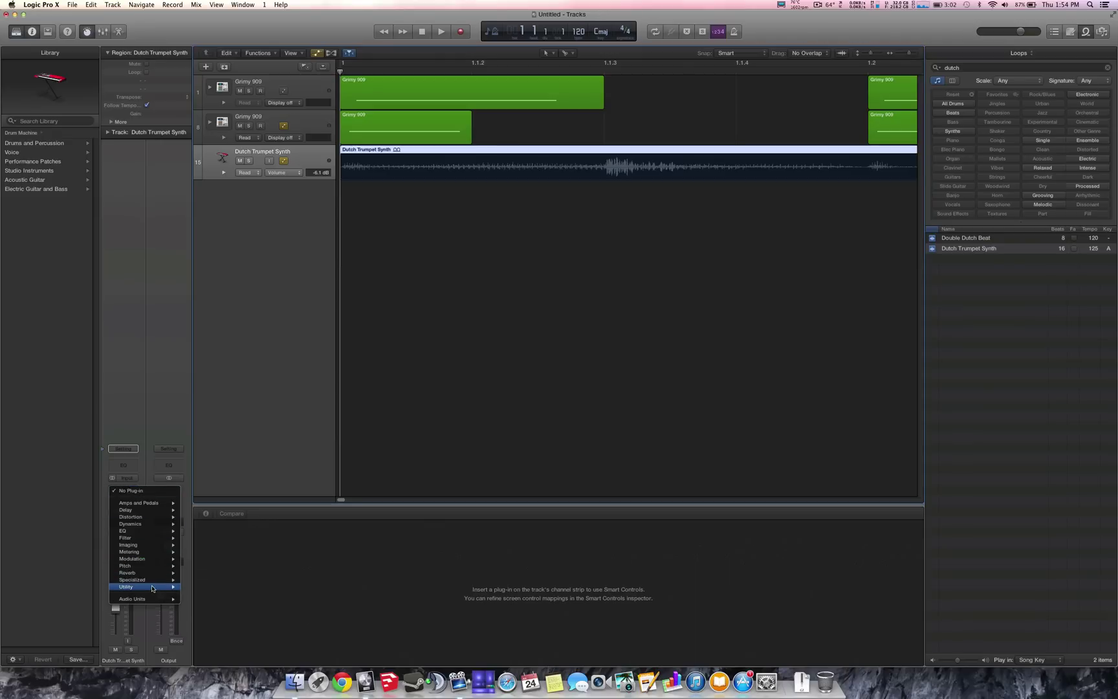
mouse_move(170, 600)
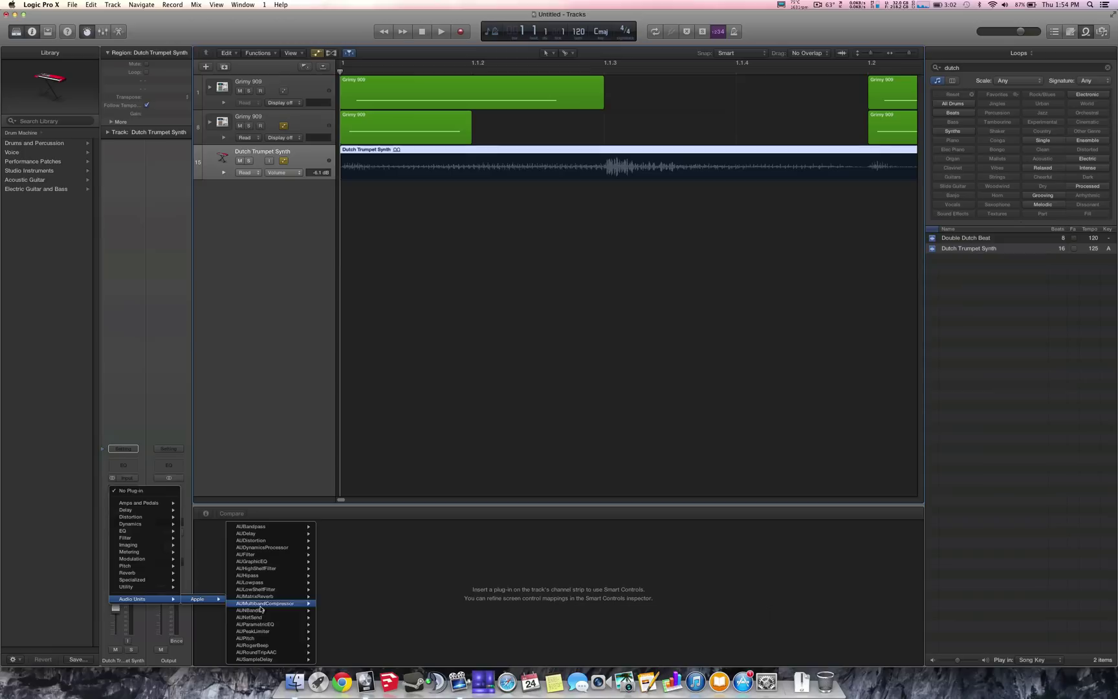
mouse_move(271, 638)
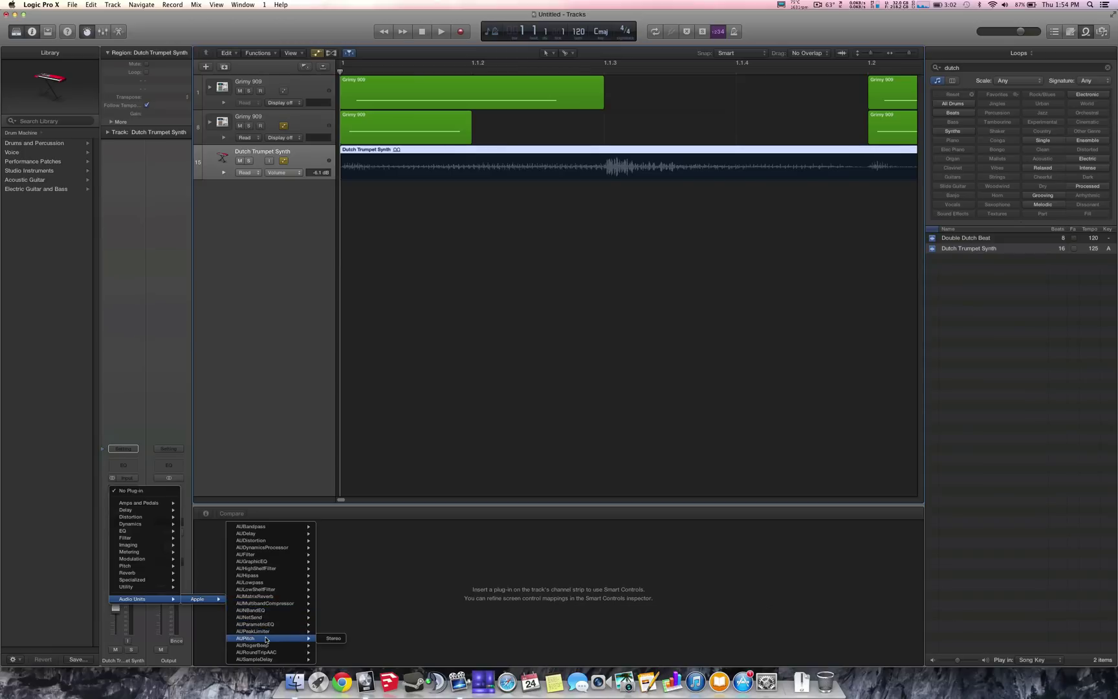
click(329, 640)
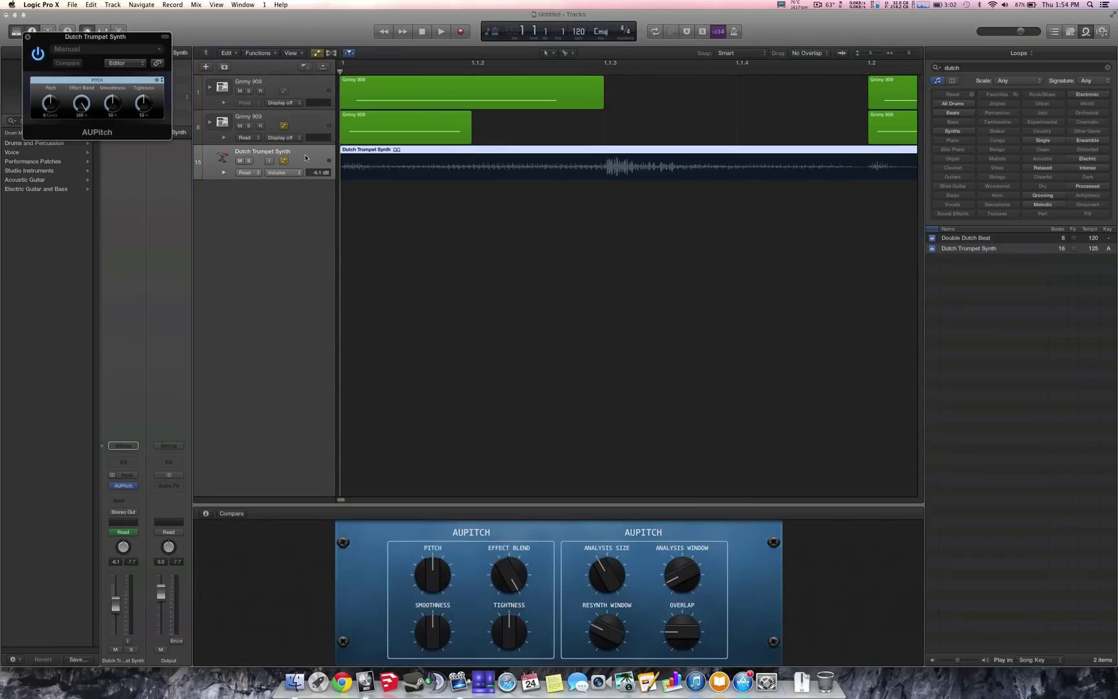
Set the Dutch Trumpet Synth track's automation parameter to the AUPitch Pitch control.
click(282, 172)
click(284, 175)
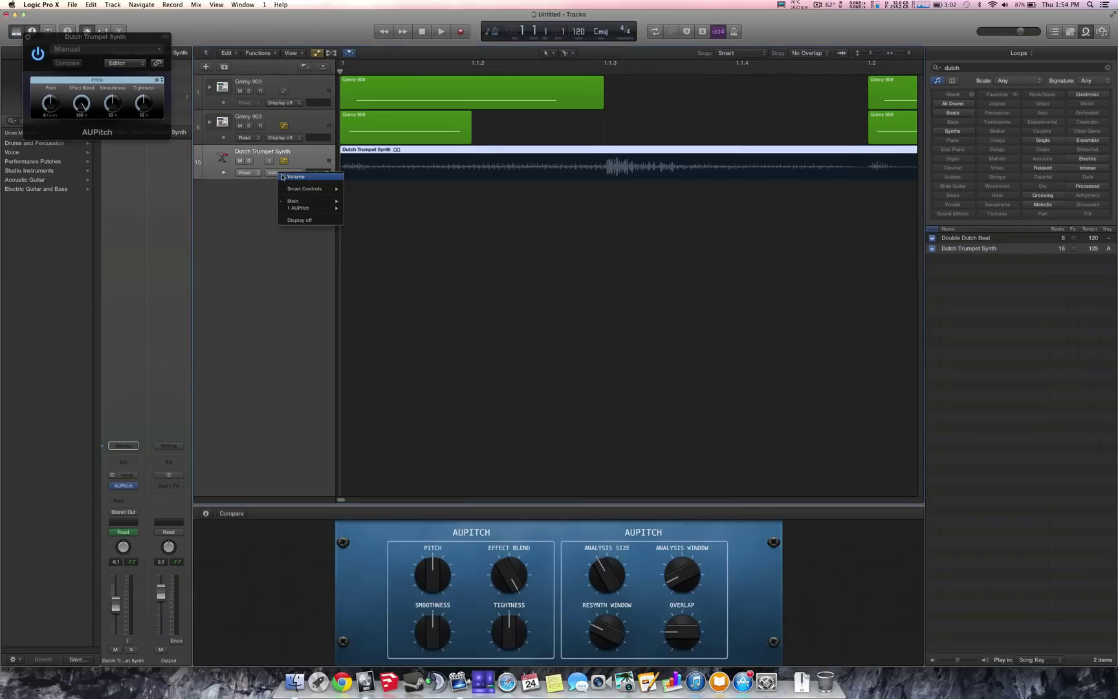
mouse_move(304, 211)
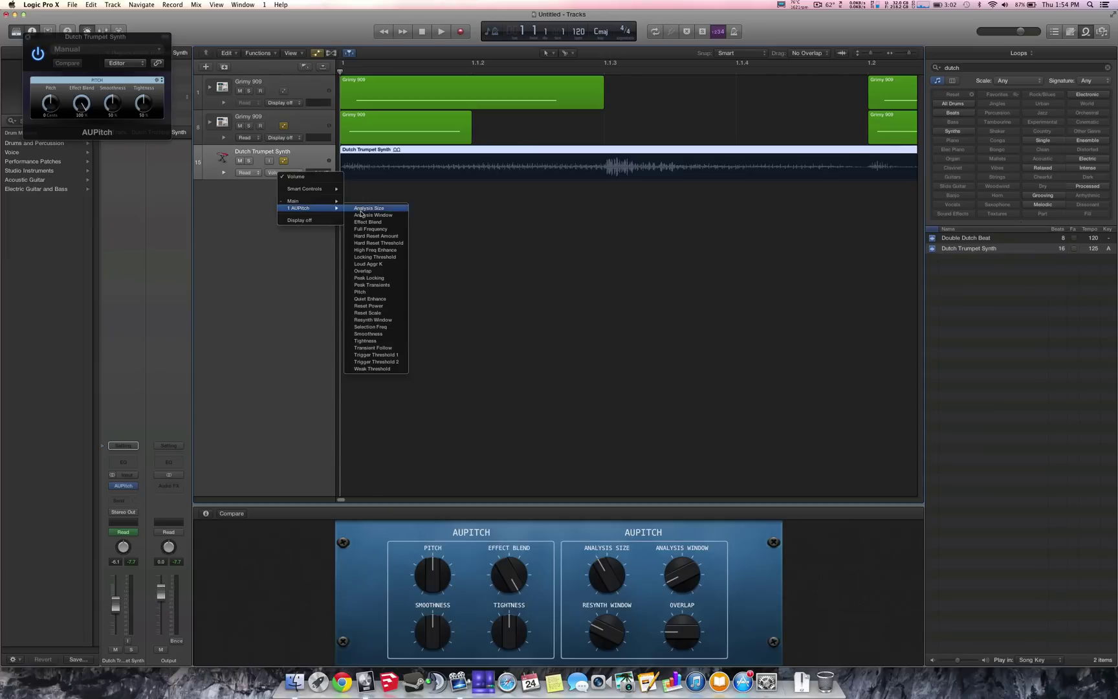
click(359, 291)
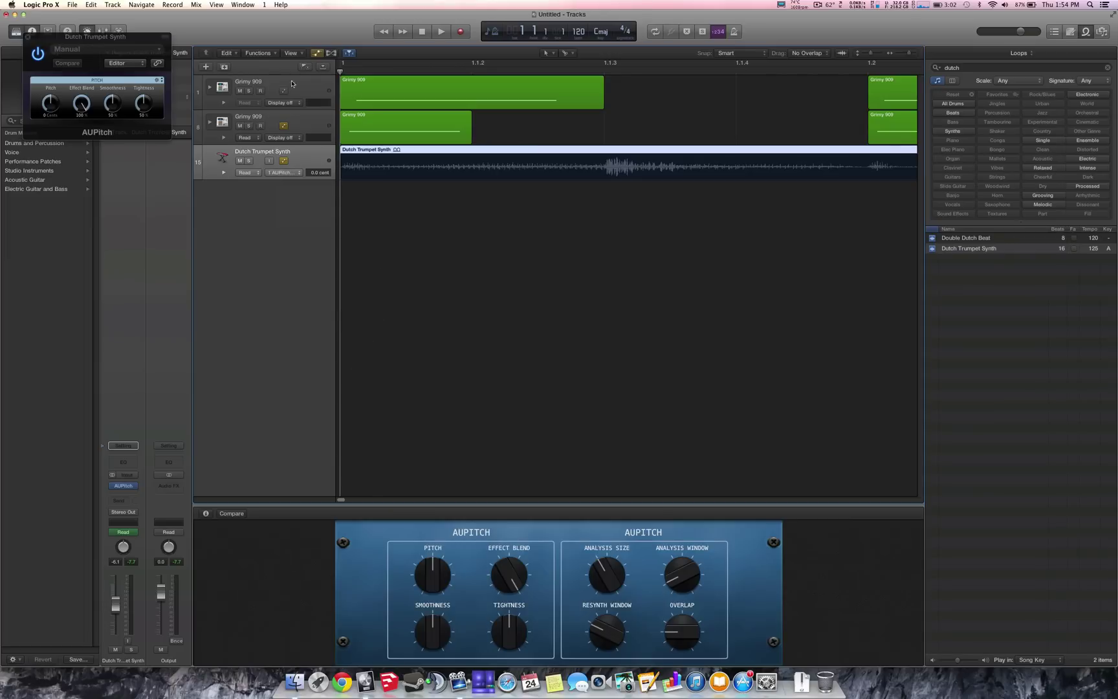
Play the opening of bar 1 with AUPitch inserted and return the playhead to the start.
key(space)
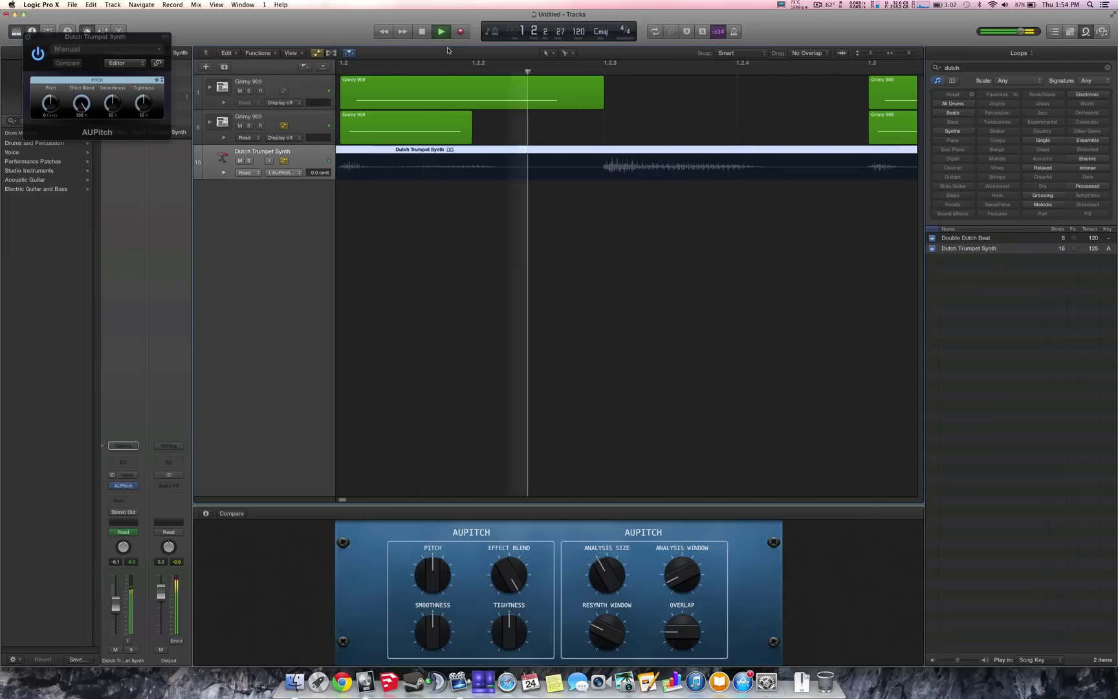
key(super+Left)
key(super+Left)
key(super+Left)
key(super+Left)
key(super+Left)
key(super+Left)
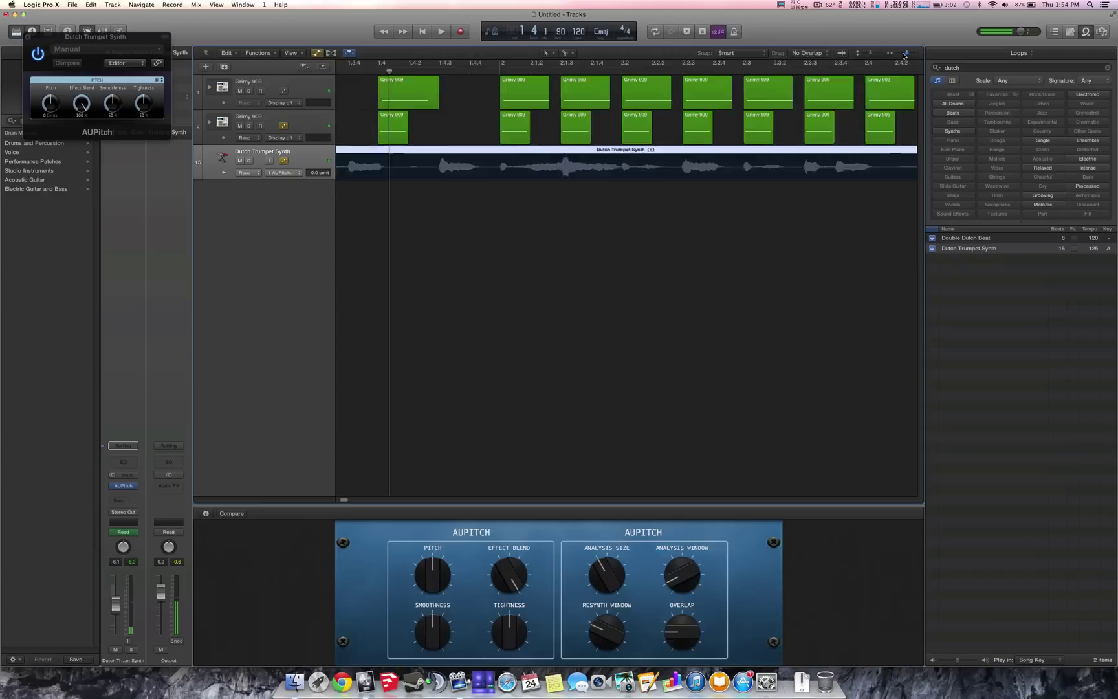
drag(391, 78, 0, 72)
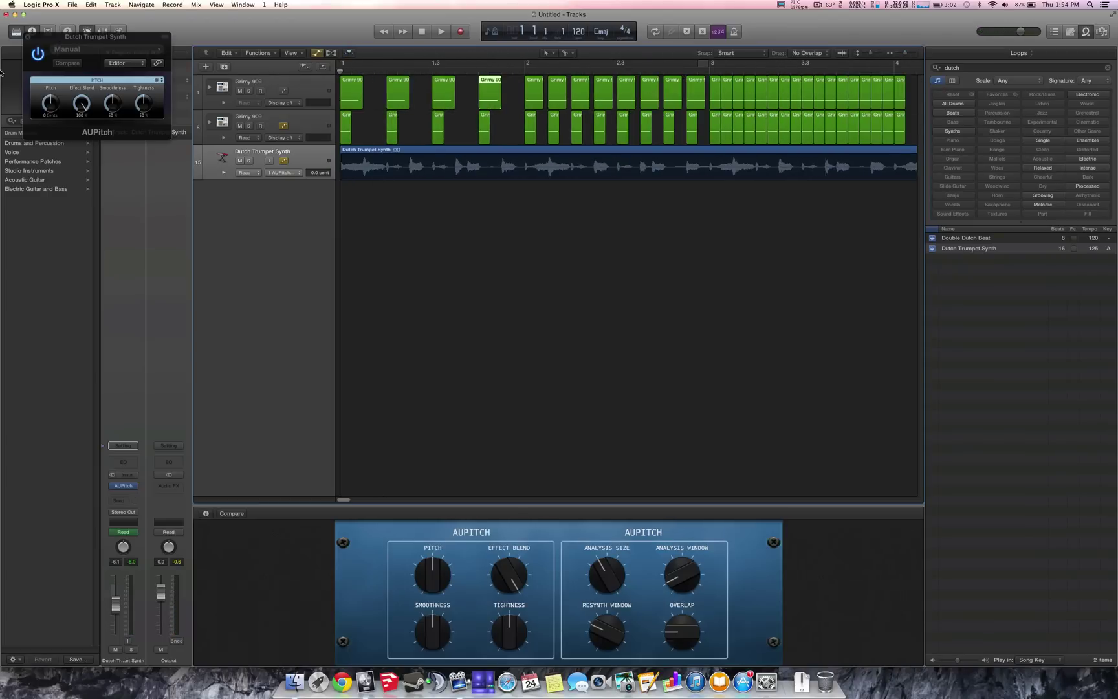
Create the Pitch automation at 0.0 cent from the start of the Dutch Trumpet Synth region and play through near the loop's end.
click(352, 165)
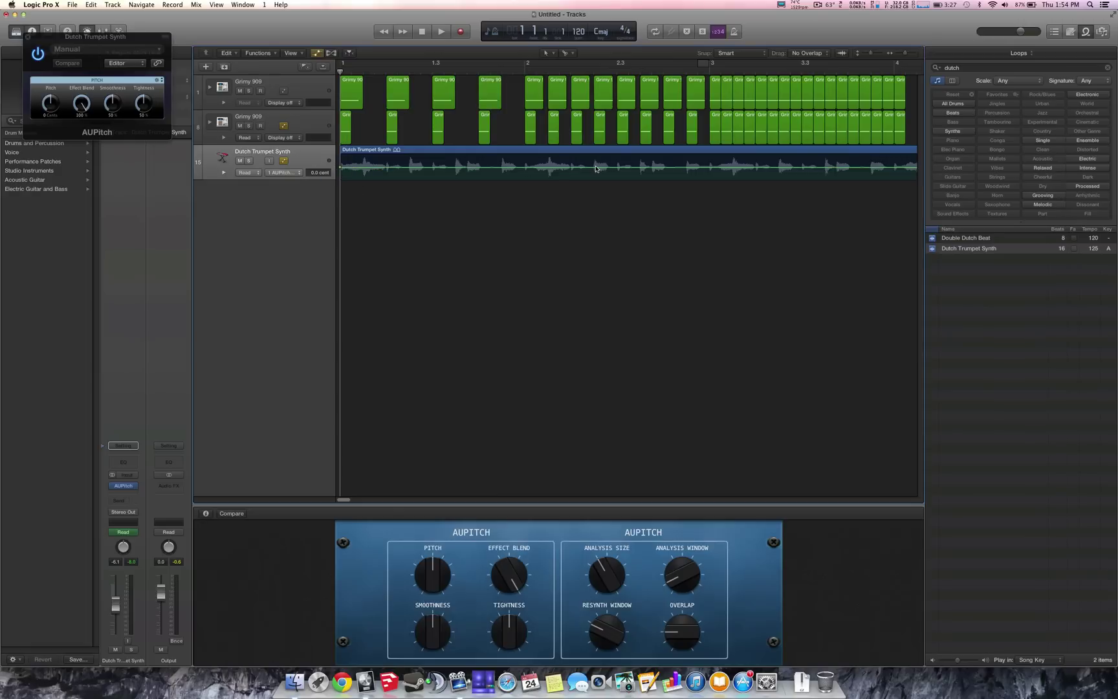
key(space)
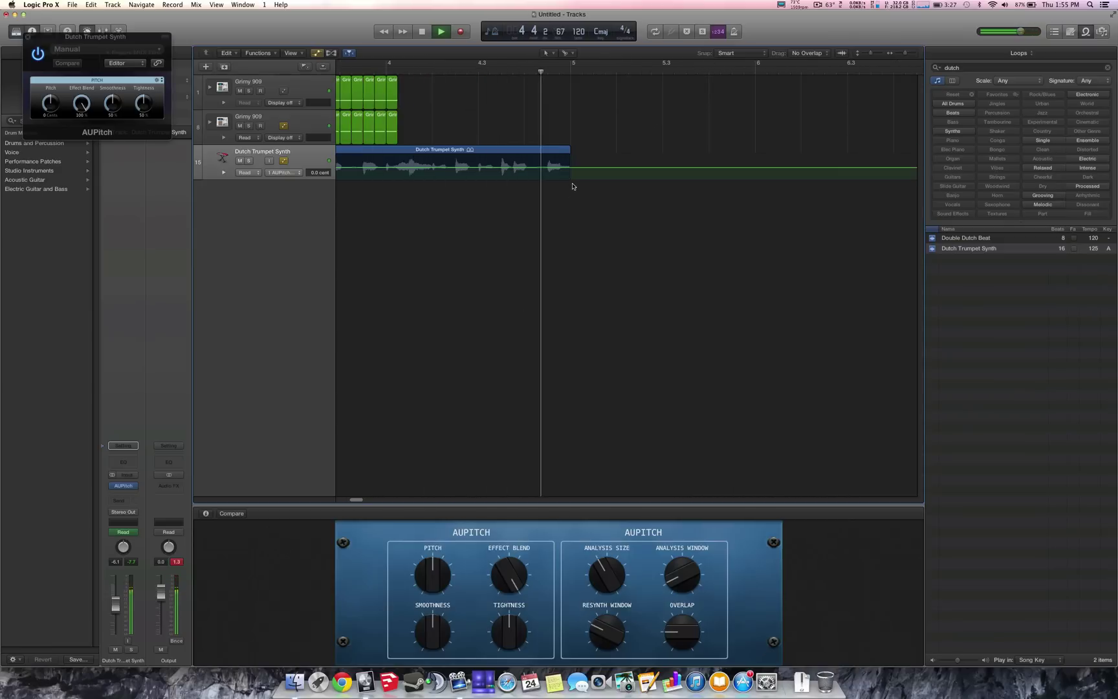
key(space)
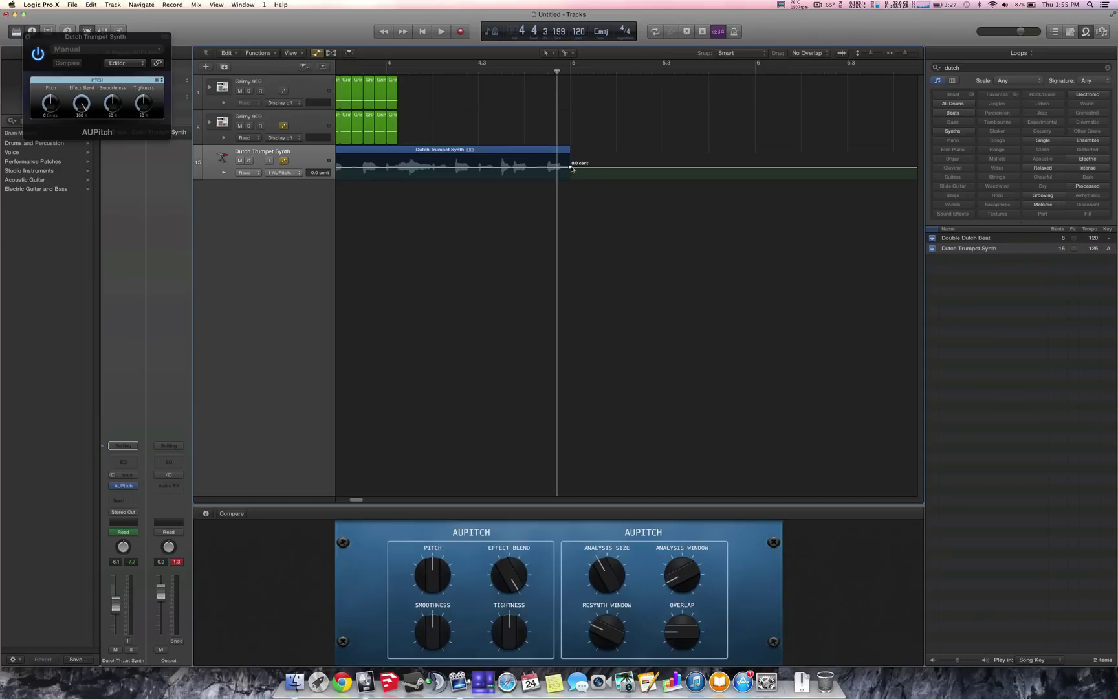
Raise the Dutch Trumpet Synth's Pitch automation at the region's end to +1022.8 cent and play the rise through.
drag(570, 169, 571, 163)
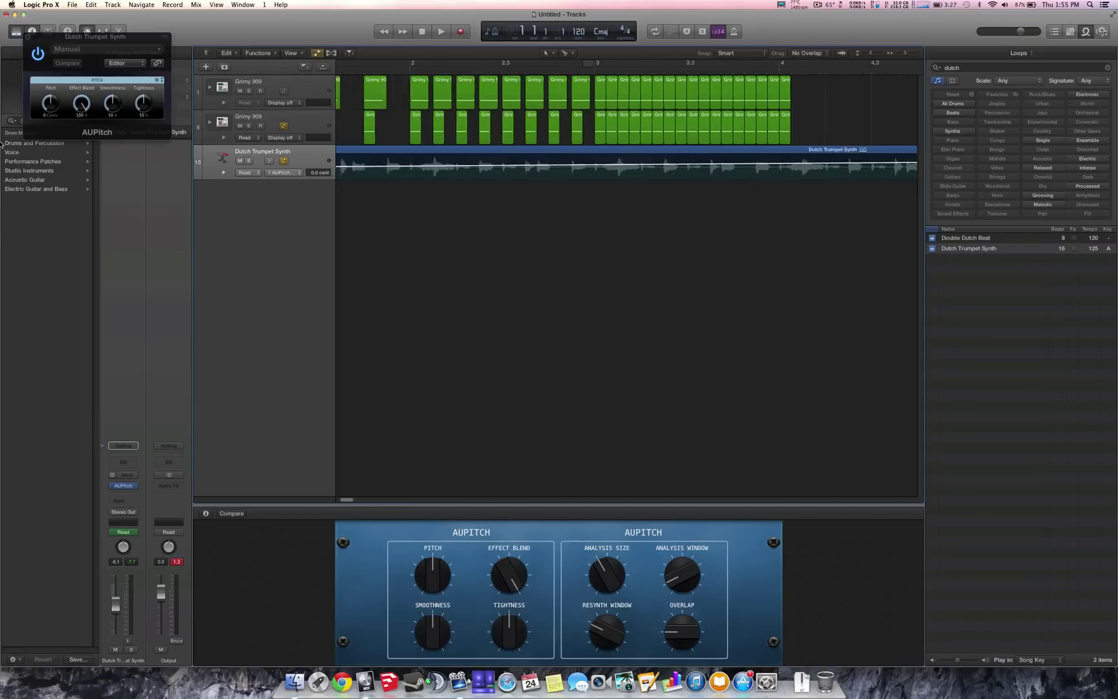
key(Return)
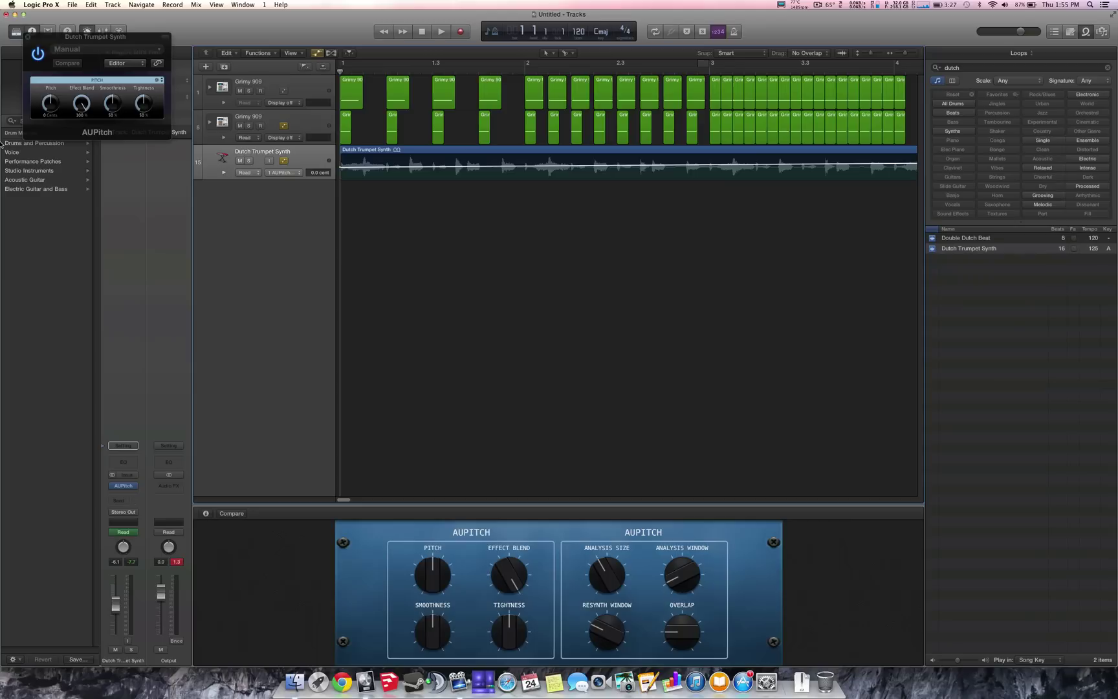
key(space)
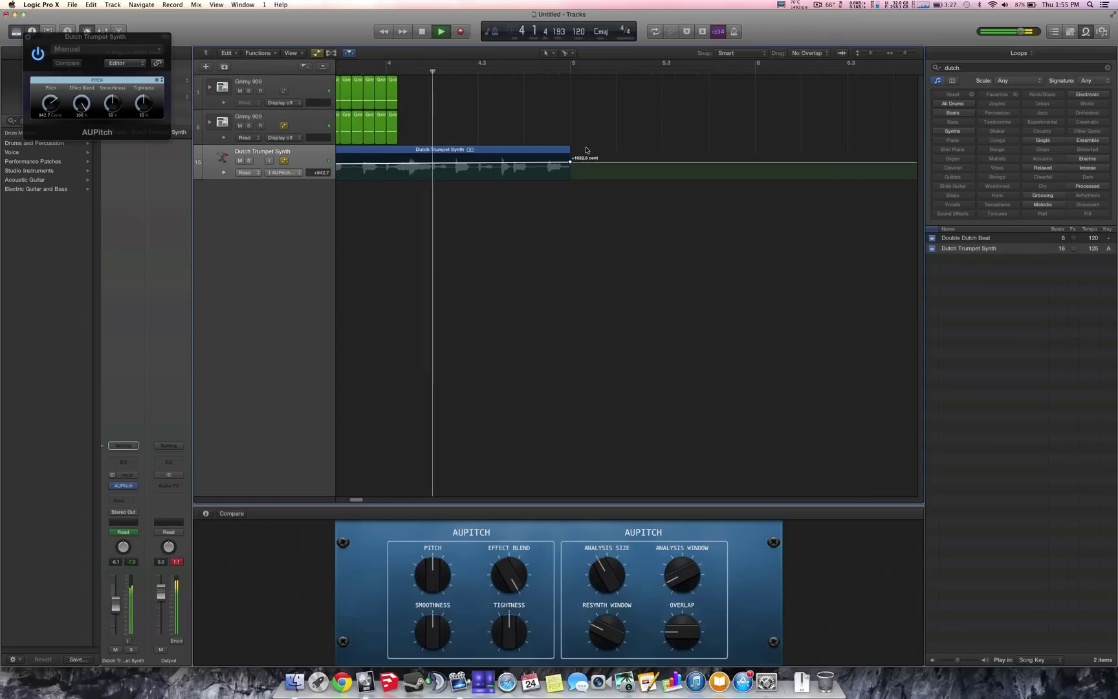
key(space)
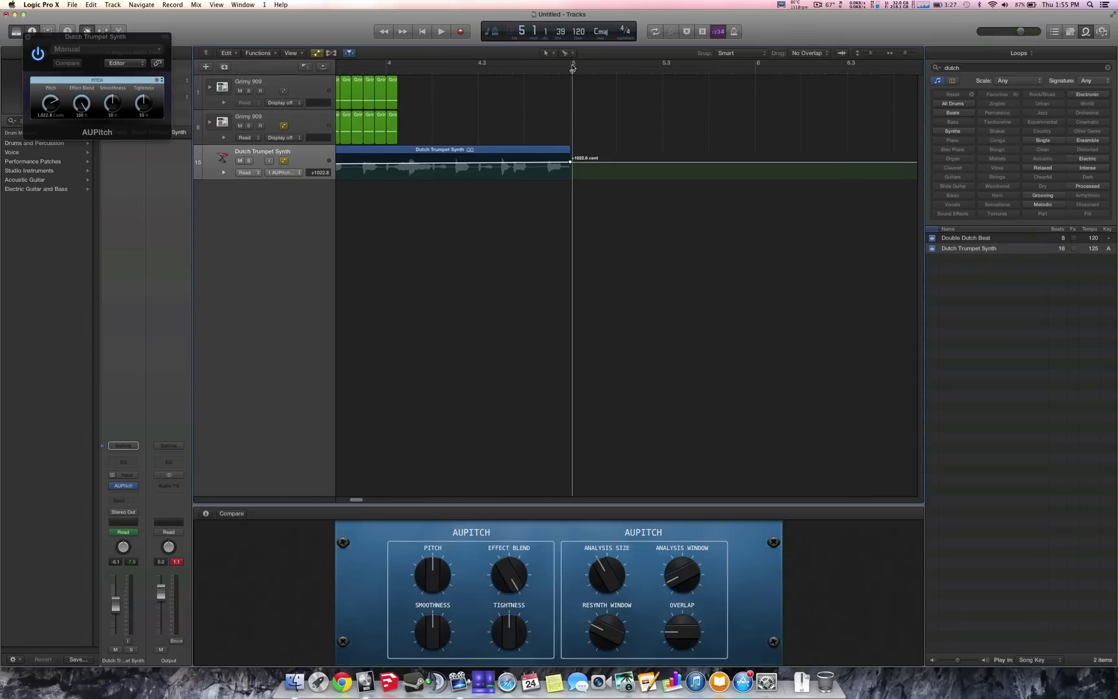
drag(573, 68, 4, 69)
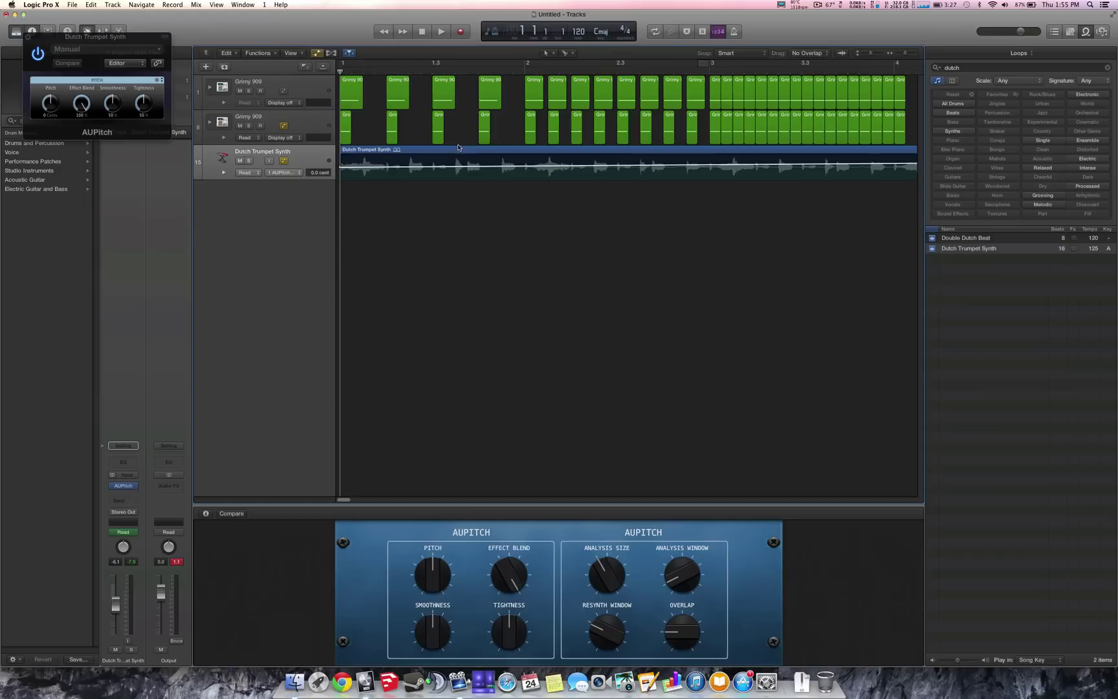
Add a new software instrument track below the Dutch Trumpet Synth track and move the AUPitch window off the library.
click(300, 129)
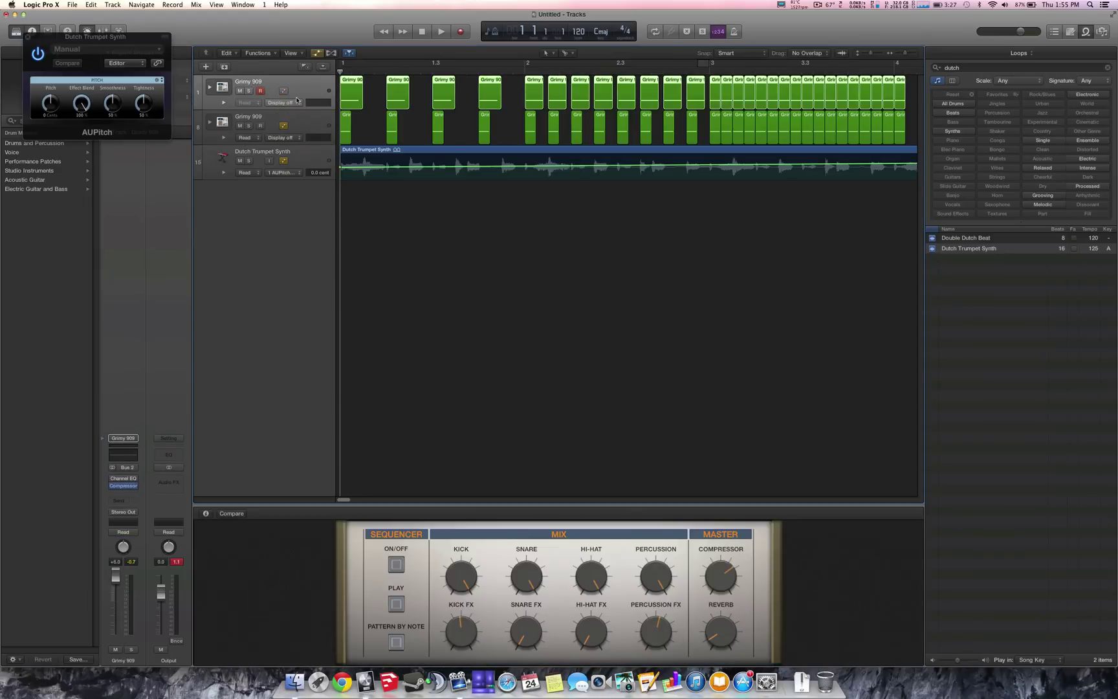
click(291, 146)
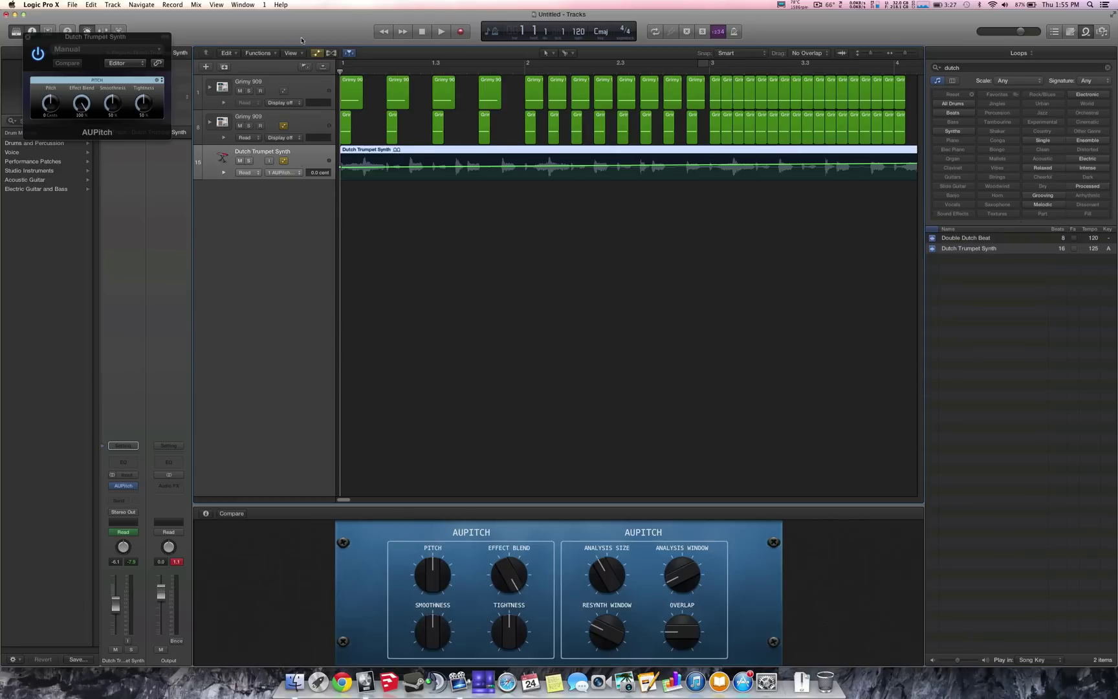
click(292, 179)
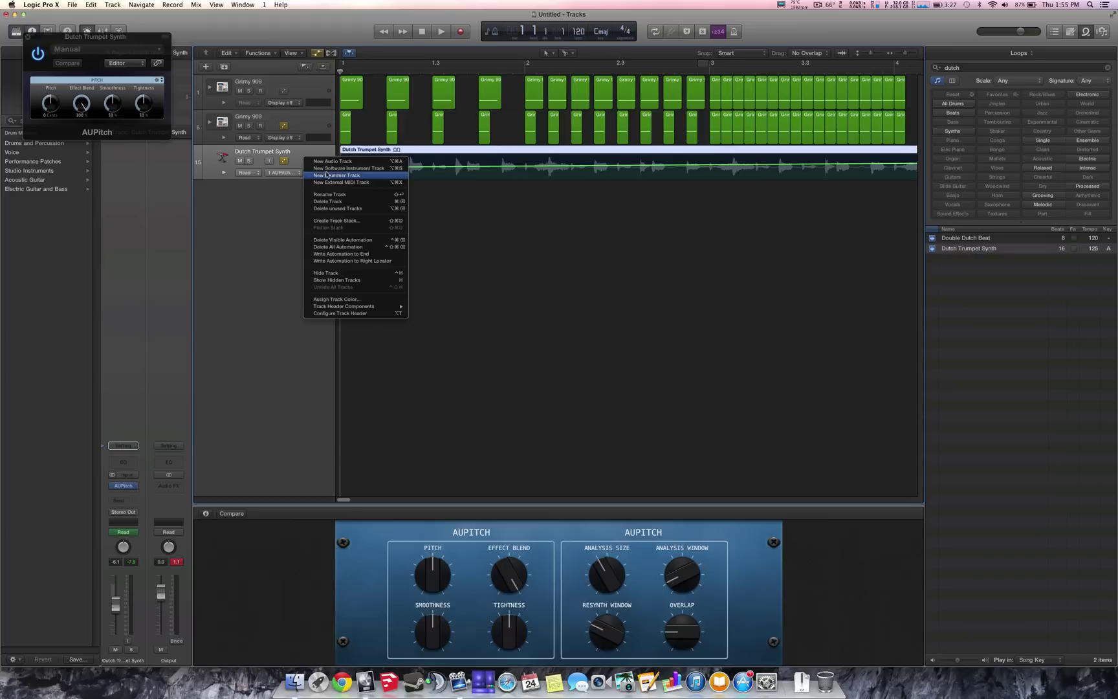
click(328, 172)
key(alt+super+s)
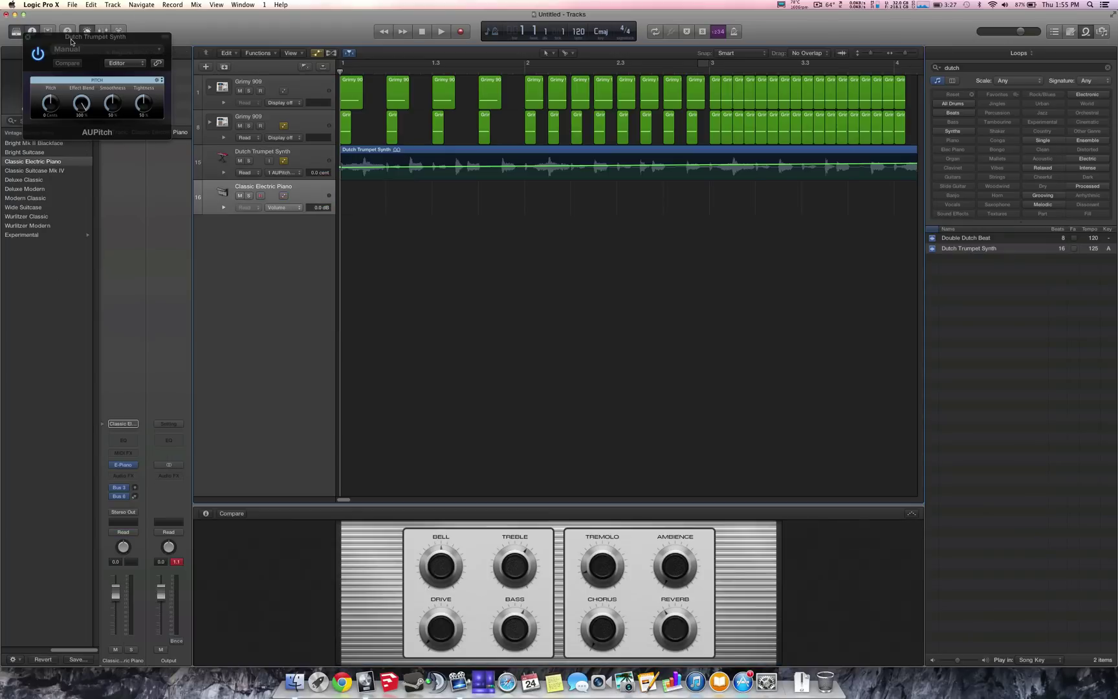
drag(71, 42, 284, 54)
Audition the Boarding Area, Ambient Modwheel Morpher and 8th Wonder synthesizer pads and load Fast Pad on the new track.
drag(81, 648, 18, 649)
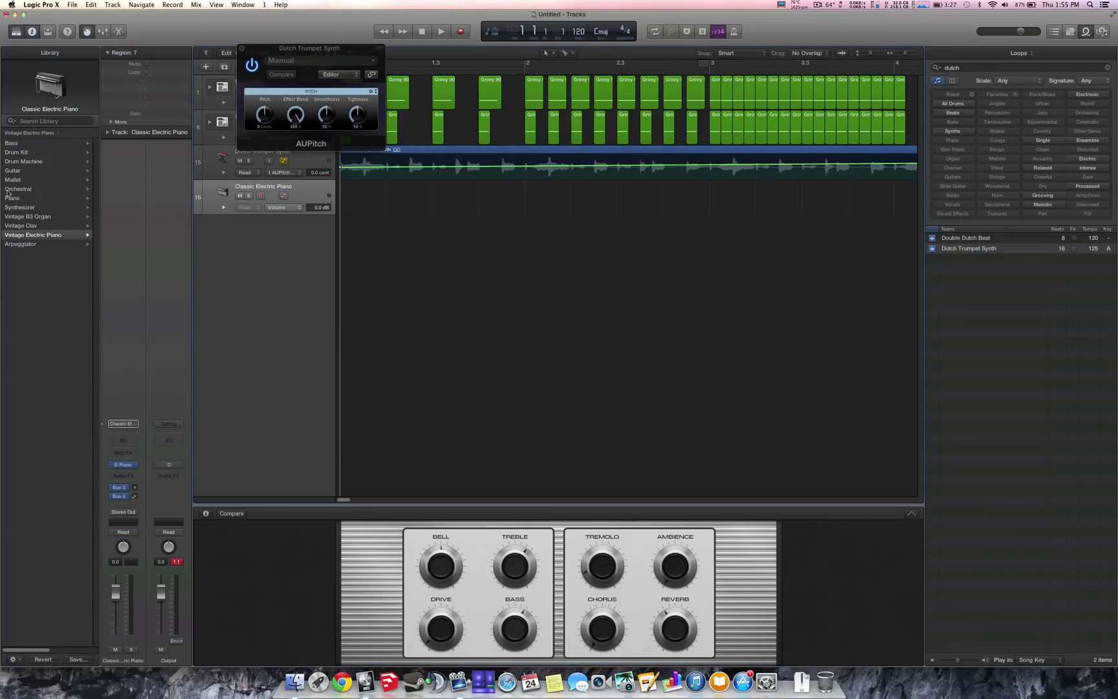
click(23, 207)
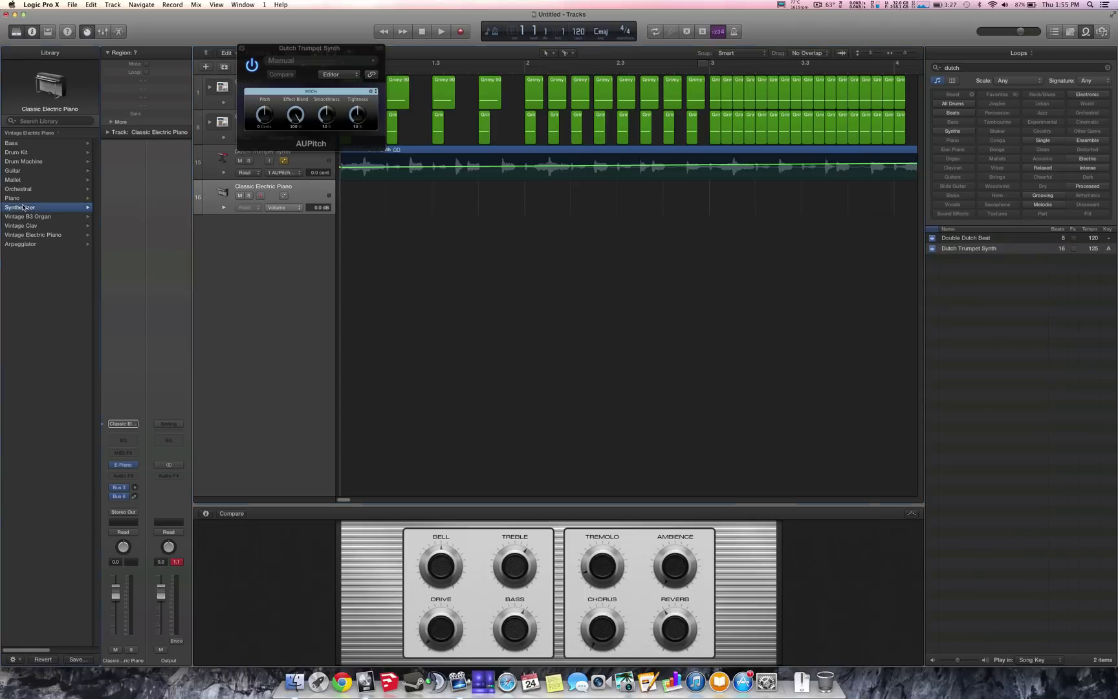
click(21, 208)
click(37, 199)
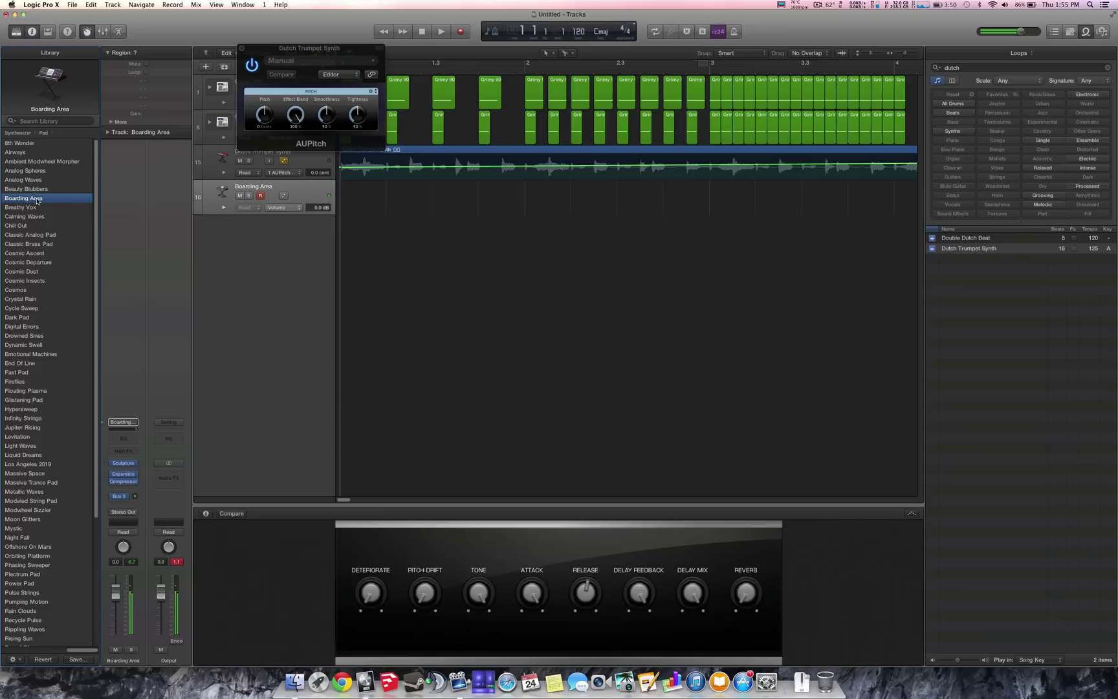
click(38, 162)
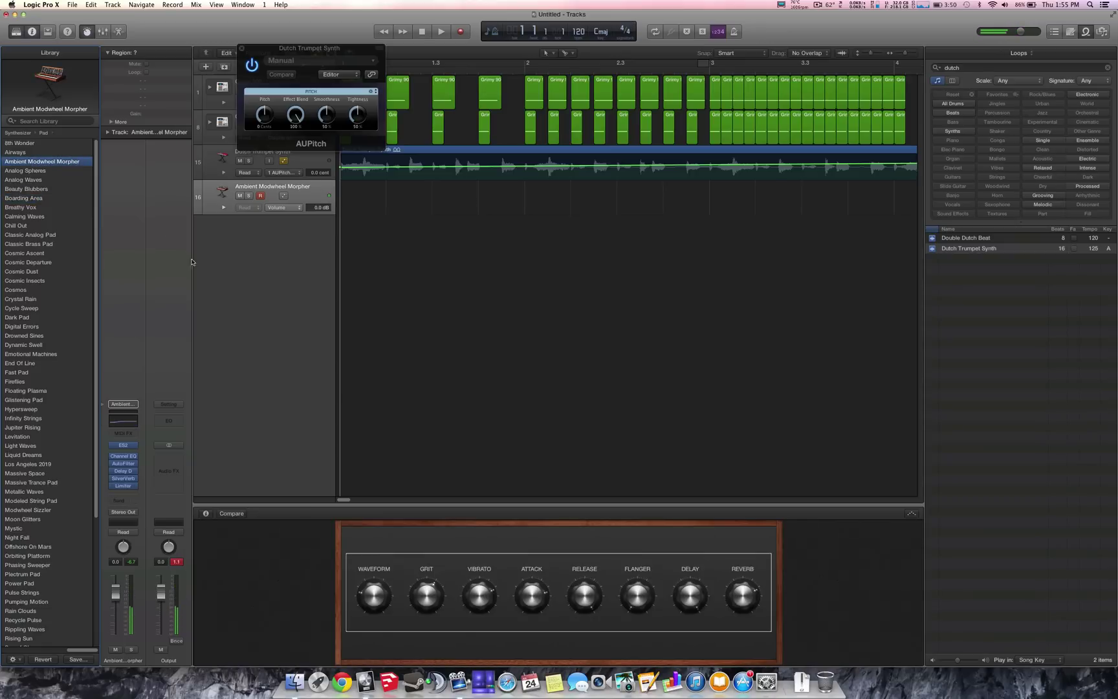
click(15, 143)
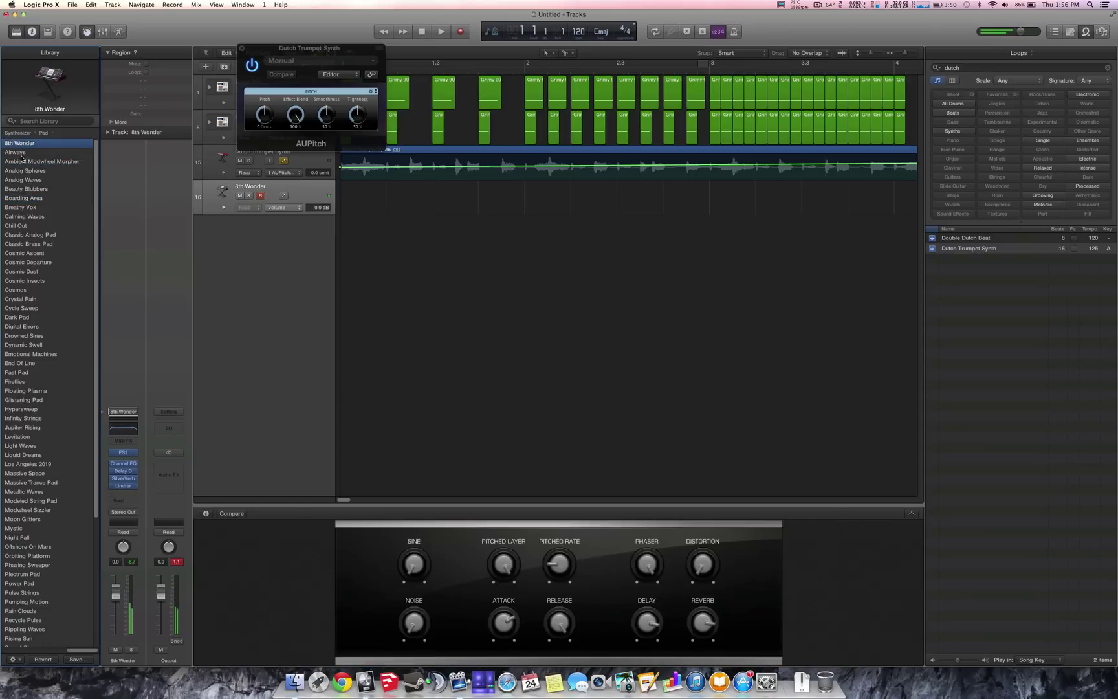
click(28, 371)
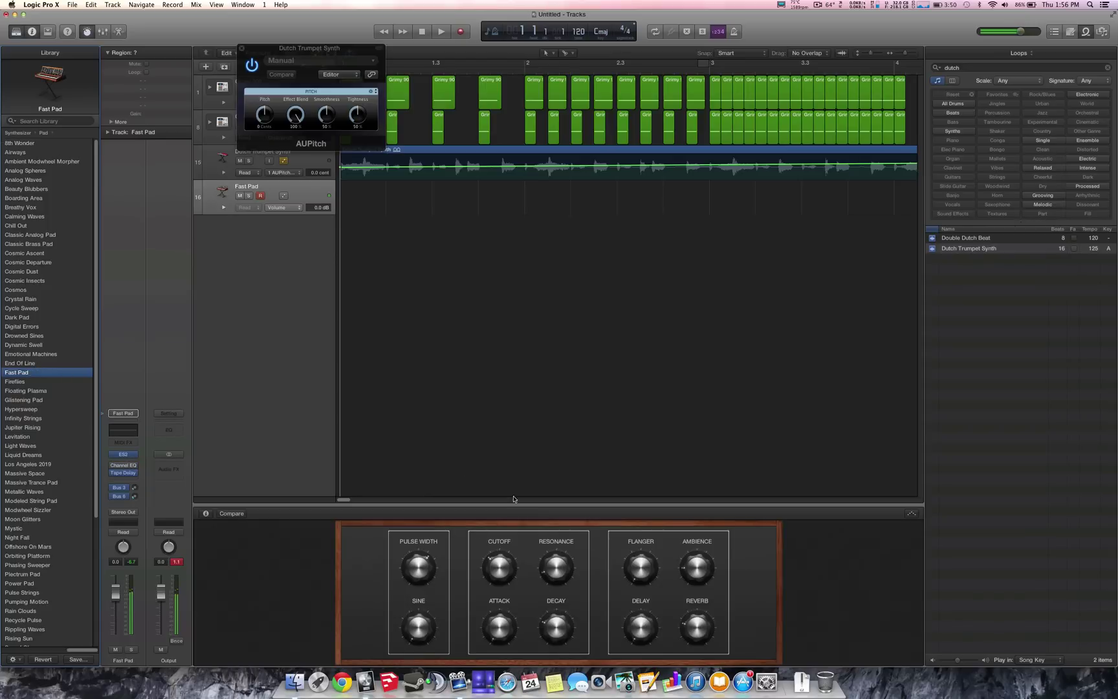
Adjust the Fast Pad's Cutoff smart control and close the AUPitch window.
drag(493, 564, 486, 532)
click(242, 49)
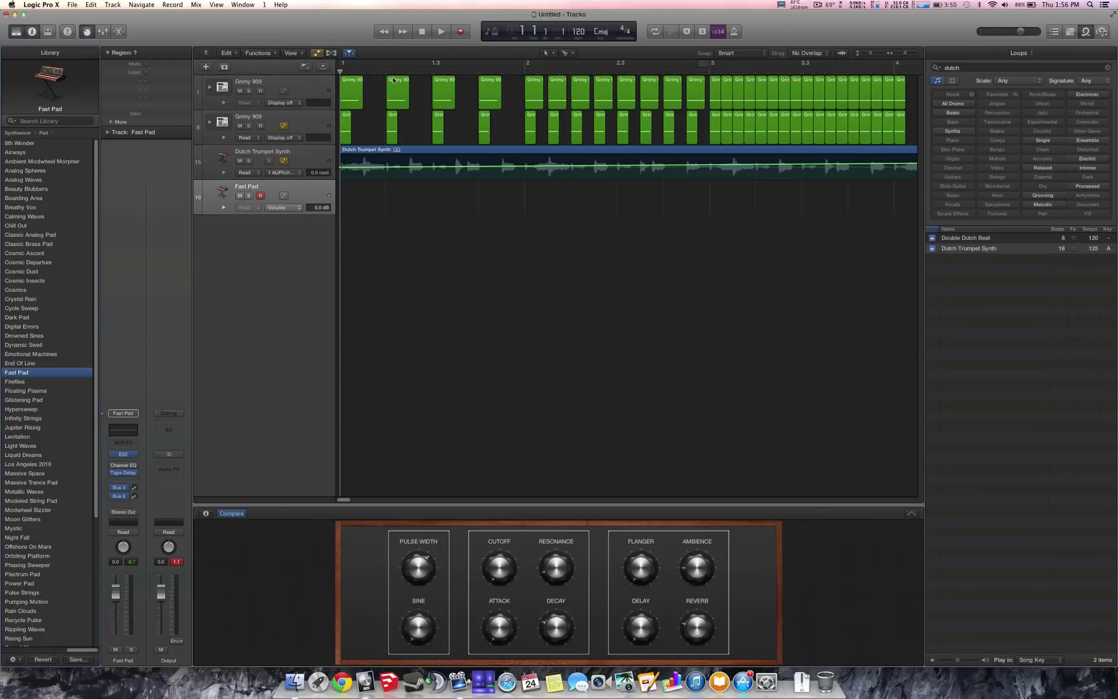
Preview the first bar, then record a sustained Fast Pad part from the start through bar 4.
key(space)
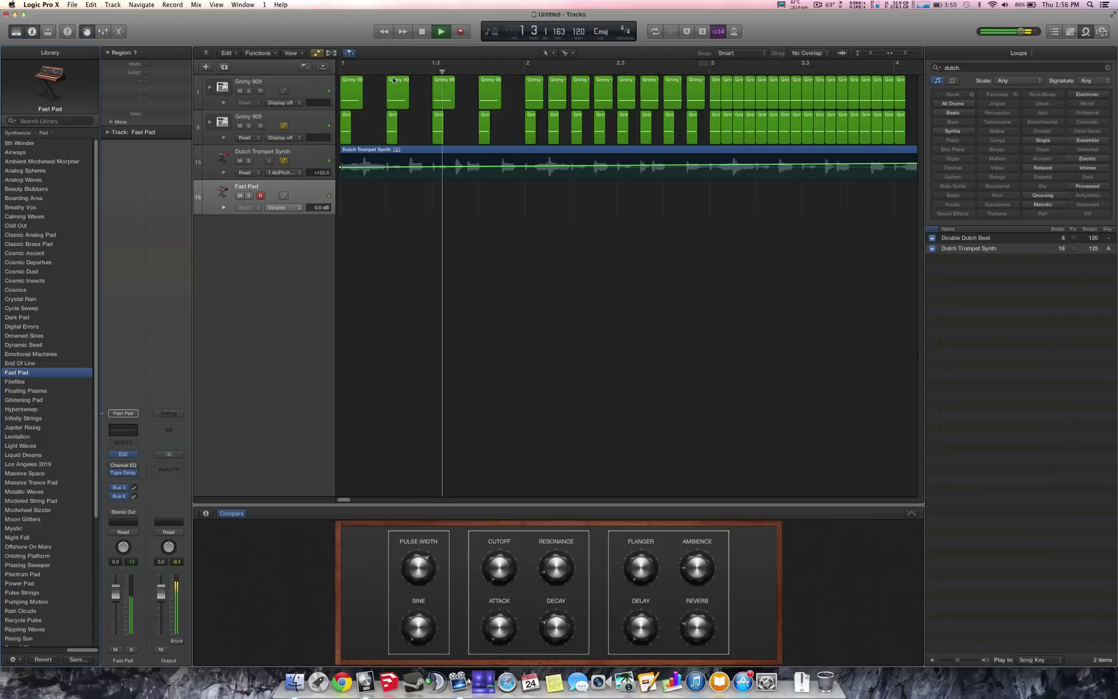
key(space)
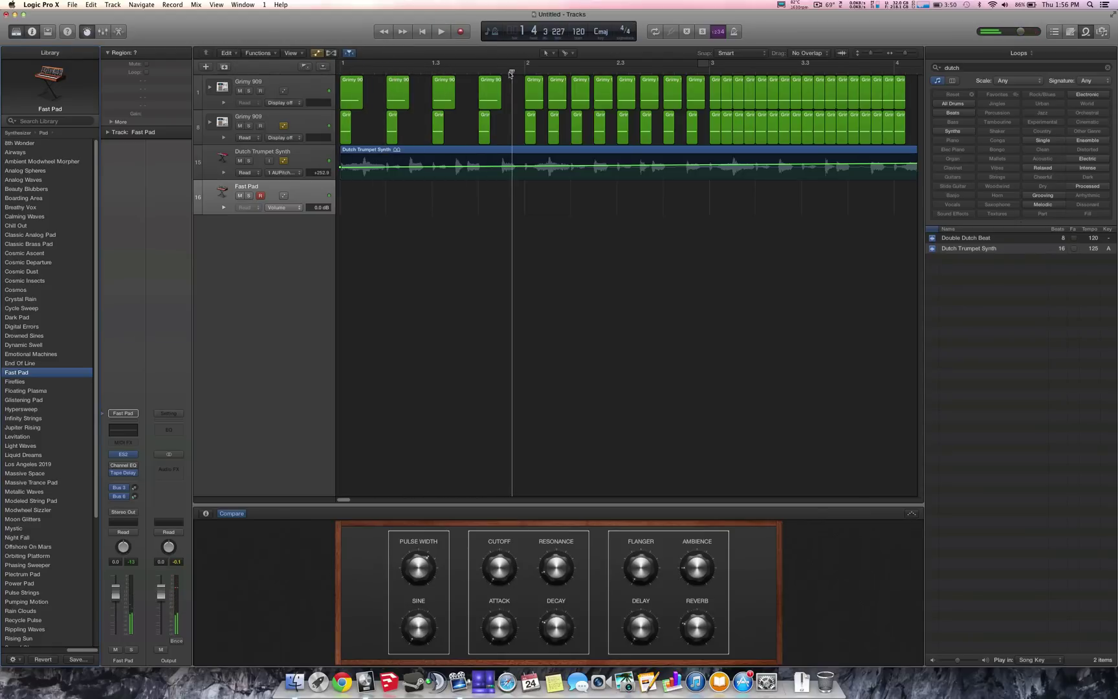
key(Return)
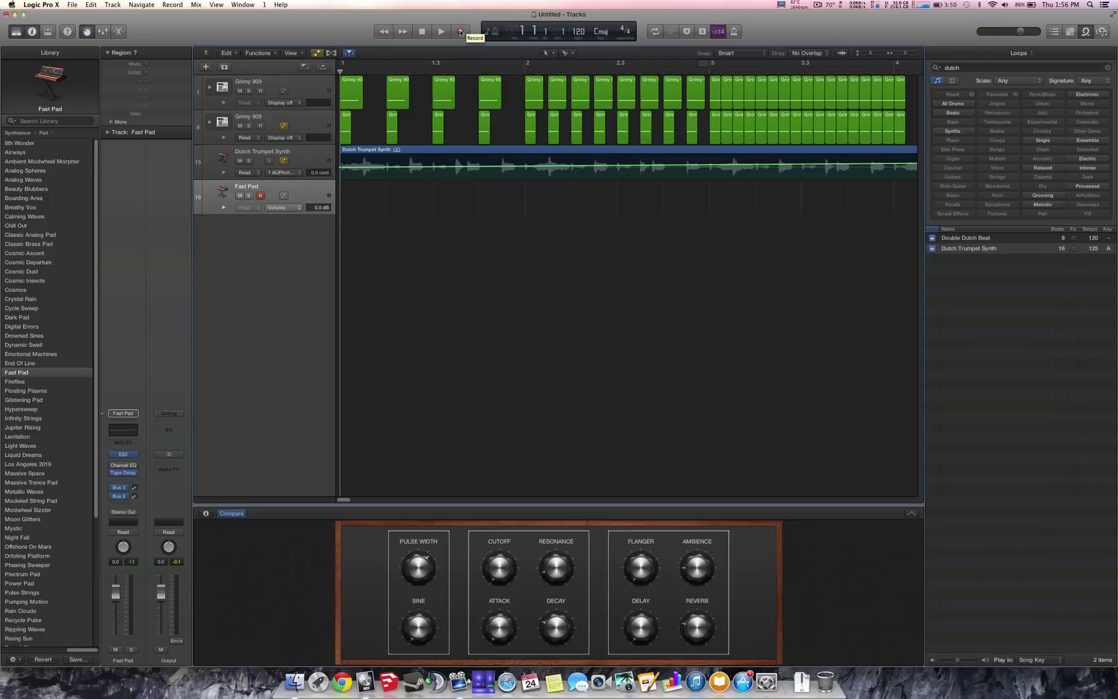
click(461, 32)
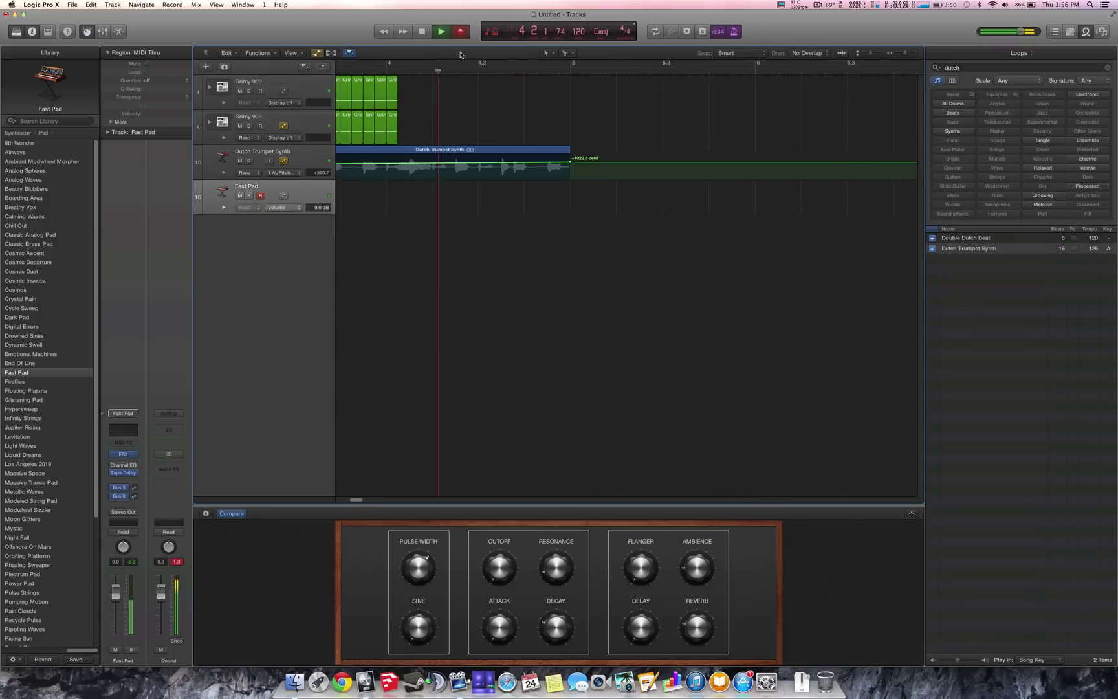
key(space)
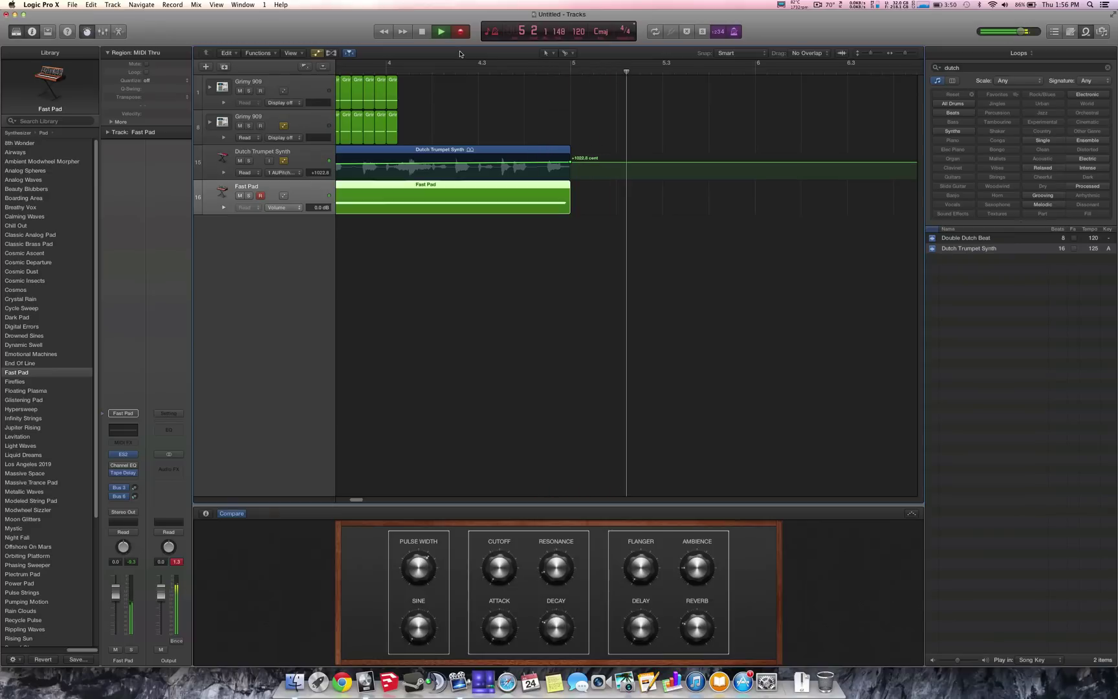
Hide the track automation, raise the Fast Pad track's volume to +6.0 dB and return the playhead to the start.
click(304, 68)
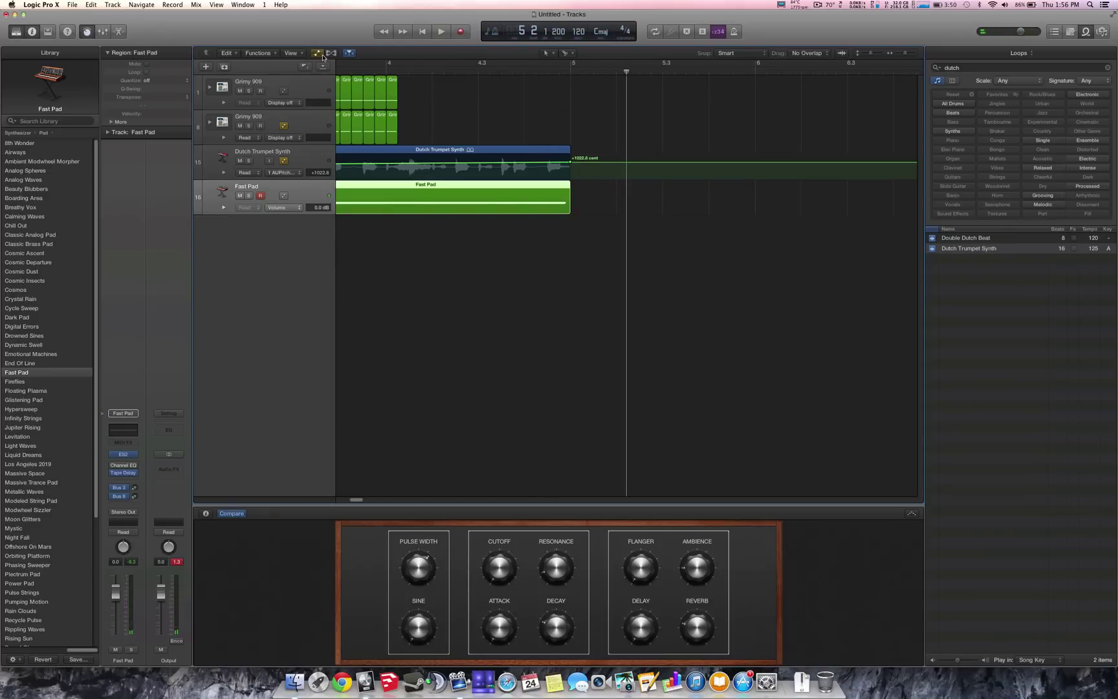
drag(318, 154, 332, 154)
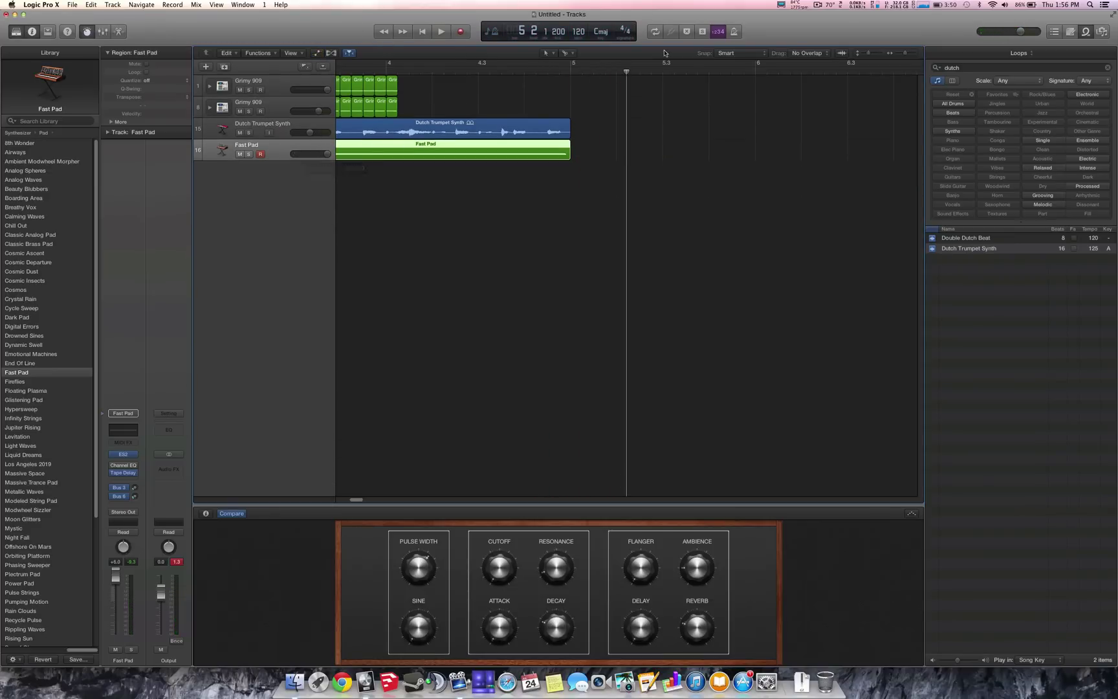
key(Return)
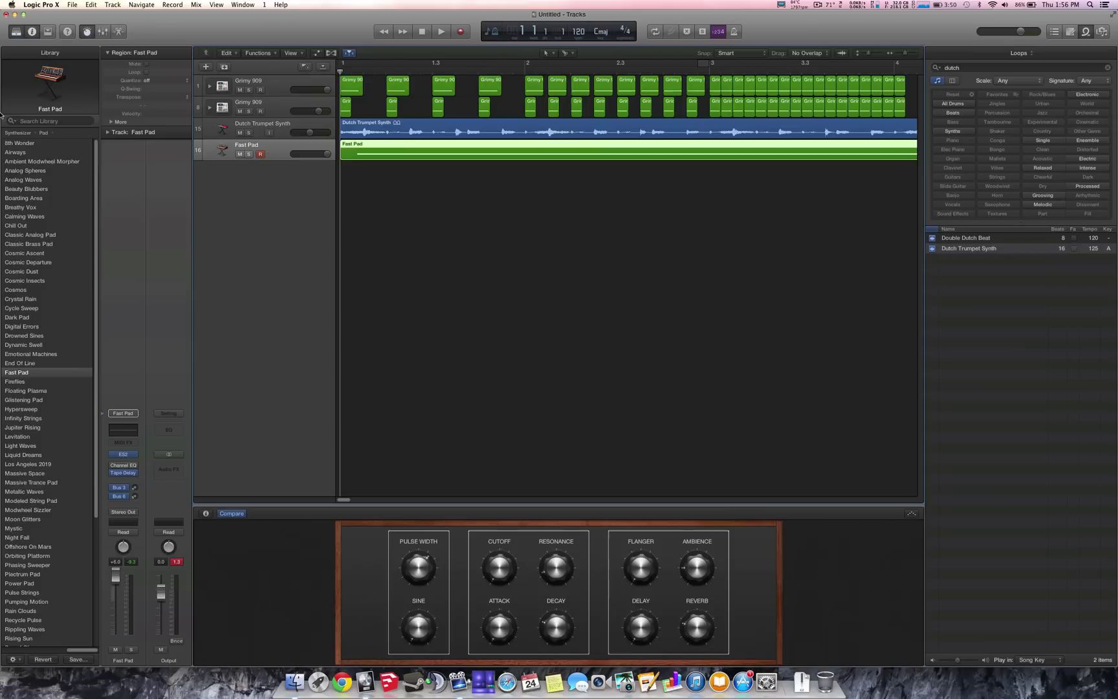
Split the Fast Pad region and its overlapping notes where the sound begins, and replace the empty lead-in with the remaining part at bar 1.
super+click(357, 149)
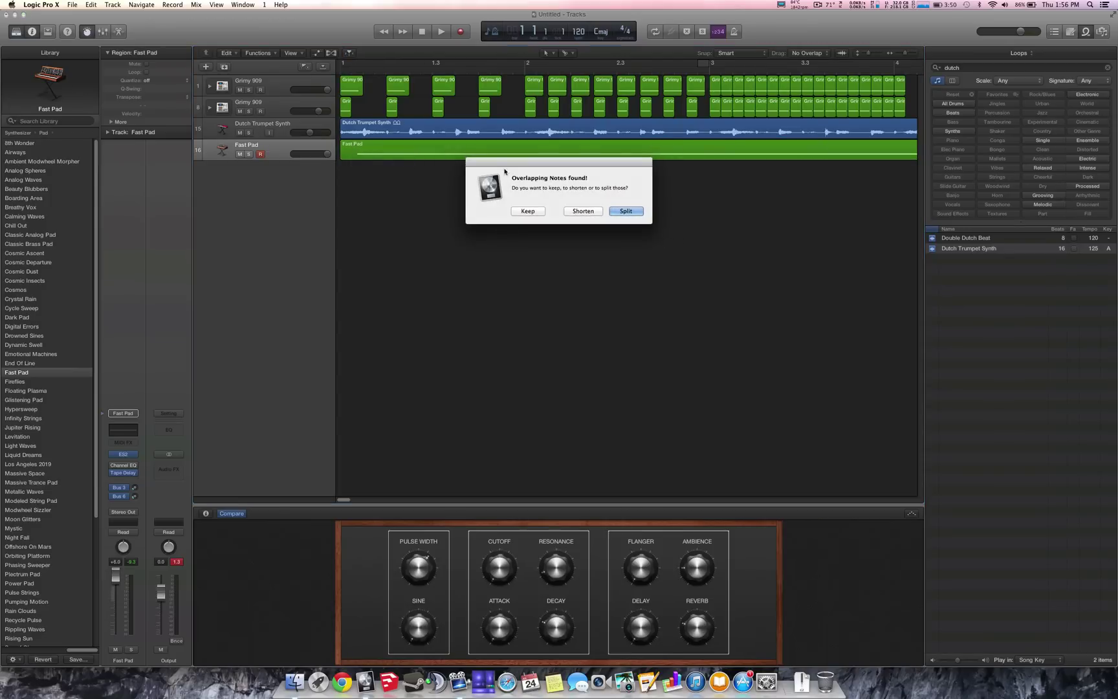
click(627, 209)
click(354, 156)
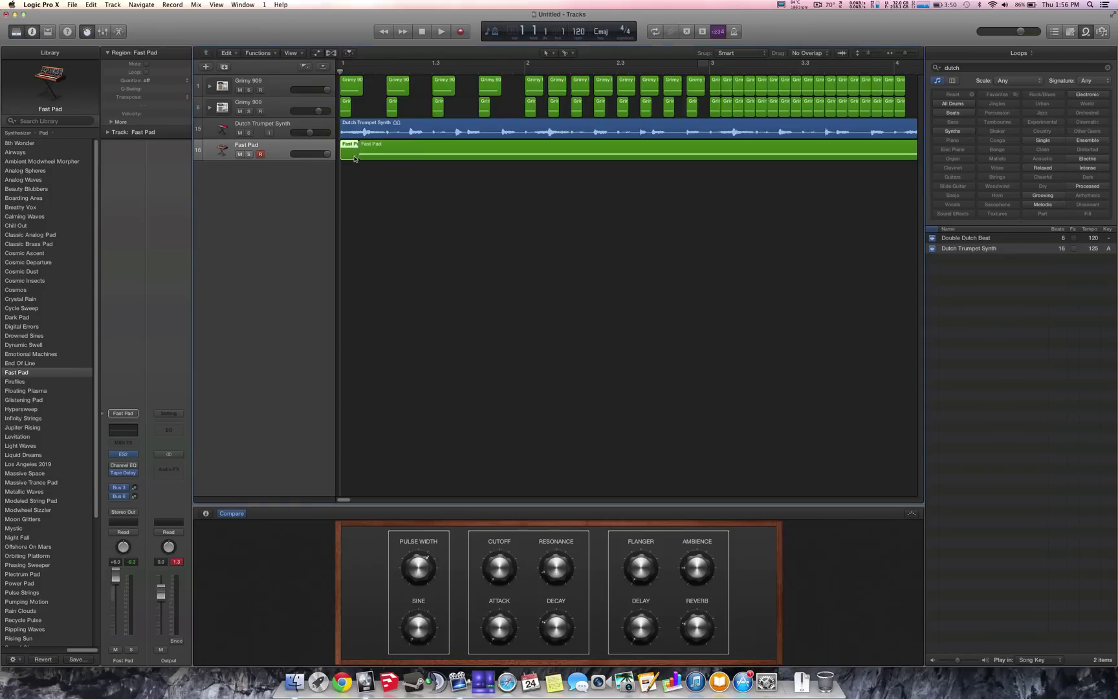
click(422, 142)
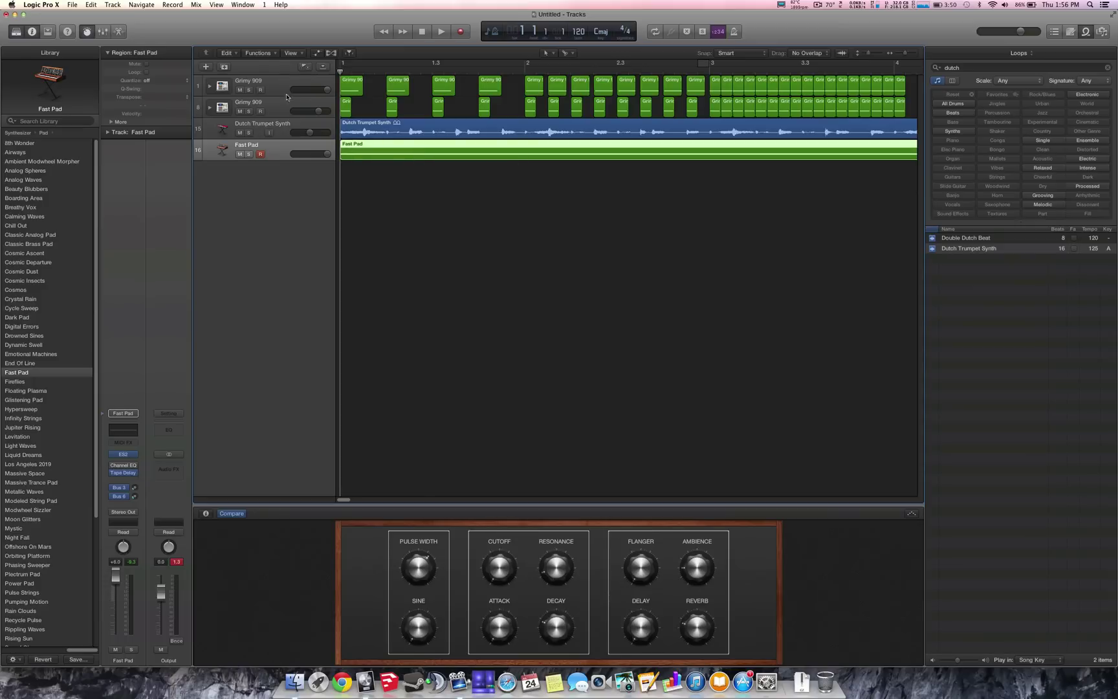
Show the track automation and create Cutoff automation at 0.000 on the Fast Pad track.
click(317, 54)
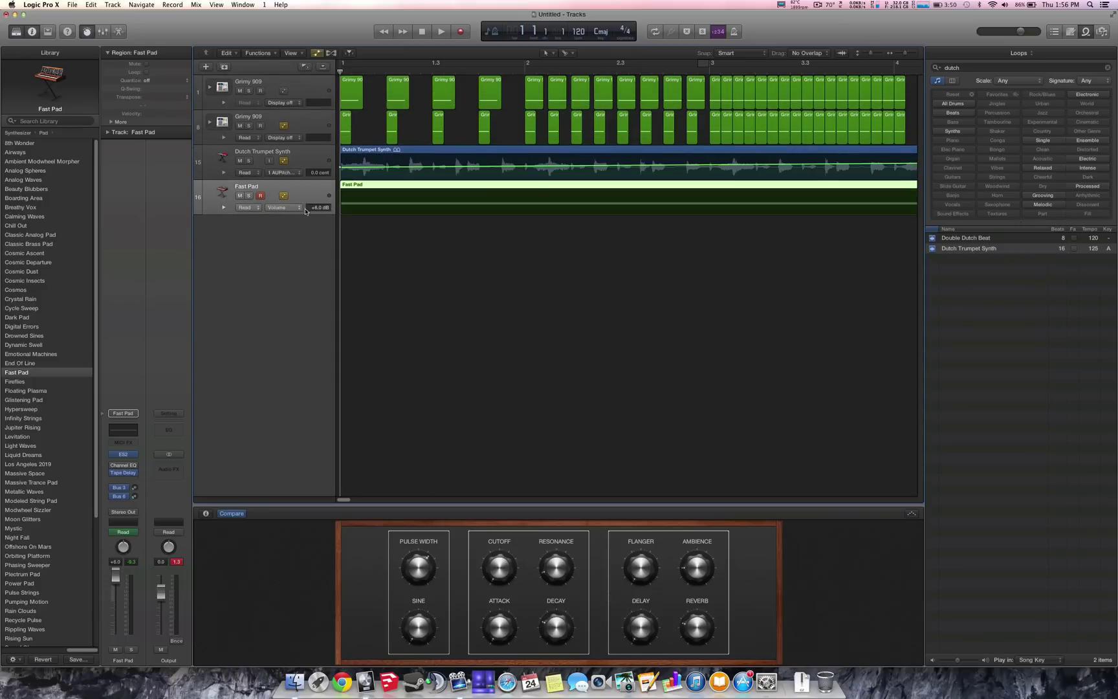
click(280, 208)
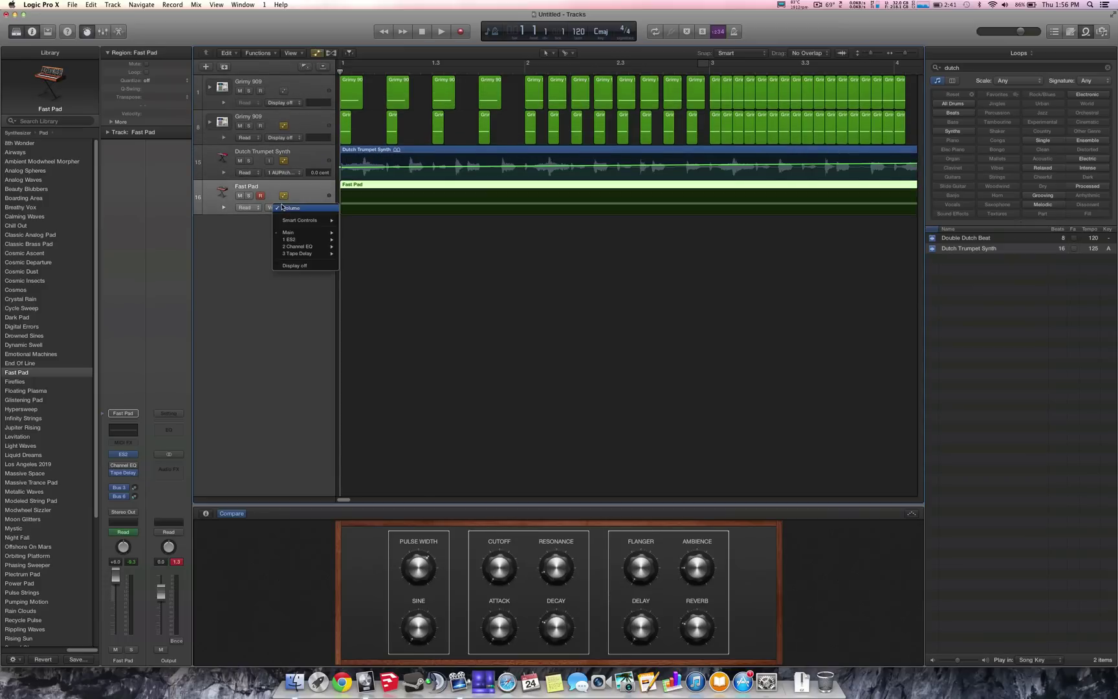
mouse_move(292, 221)
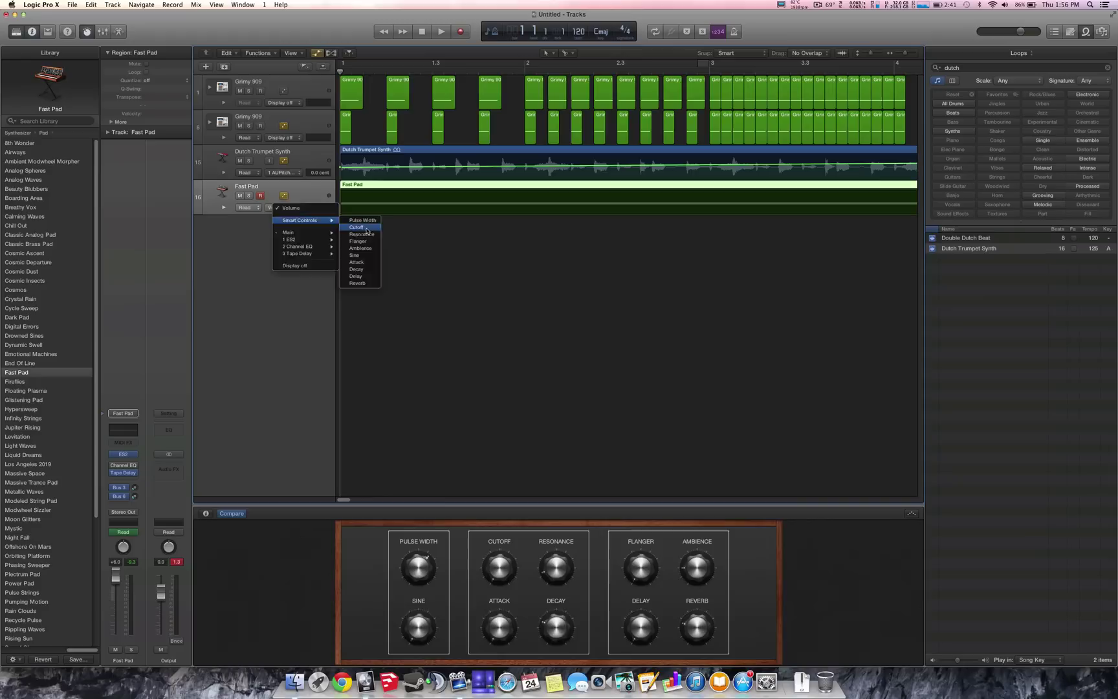
click(363, 227)
click(384, 232)
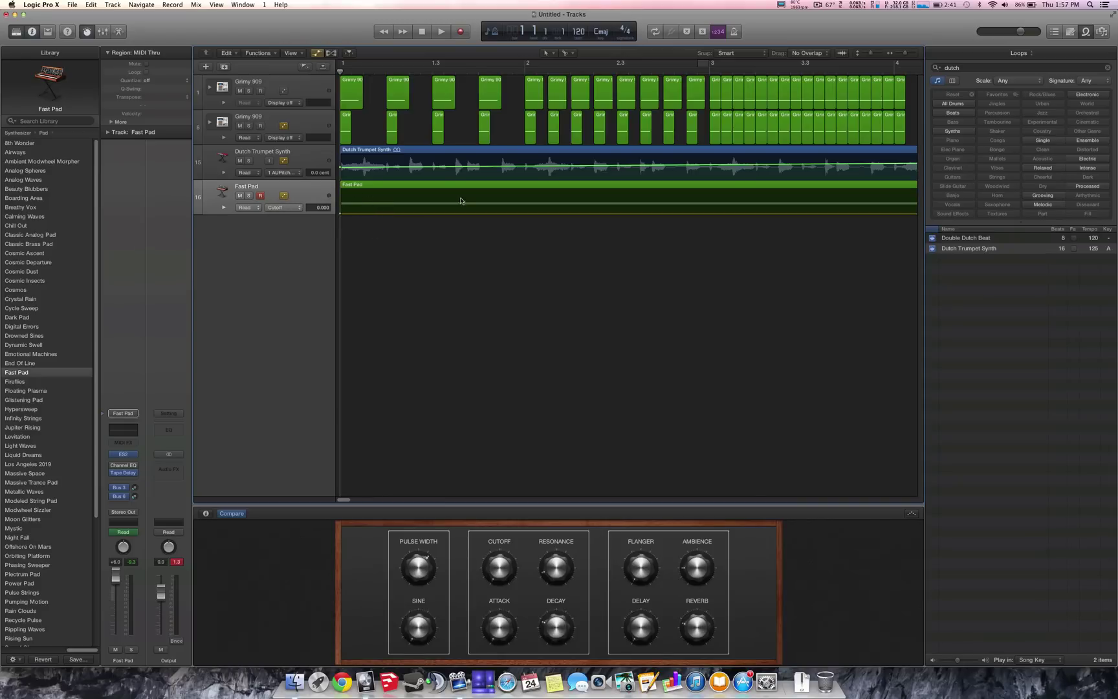
Add a Cutoff automation point near the Fast Pad region's end and raise it to the top of the lane as a ramp.
drag(341, 499, 356, 500)
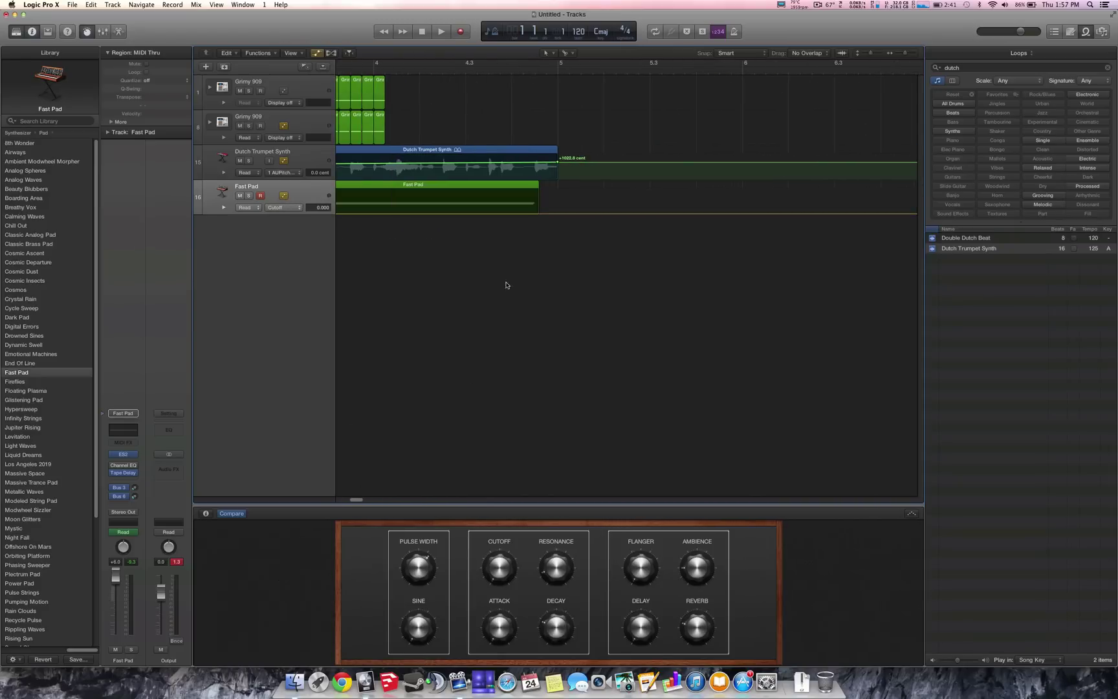
click(535, 215)
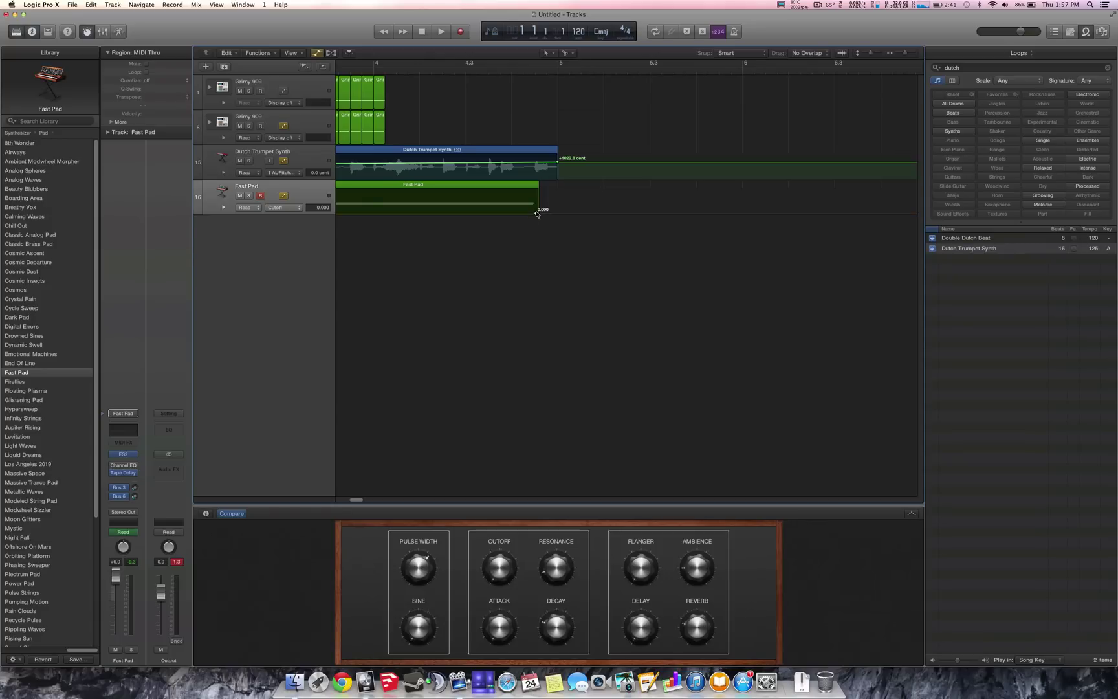
drag(535, 214, 535, 187)
Play the build-up from the start with the Fast Pad's Cutoff ramp.
mouse_move(560, 63)
mouse_down()
mouse_move(338, 62)
mouse_move(602, 61)
mouse_move(576, 60)
mouse_up()
click(576, 64)
click(578, 69)
key(Return)
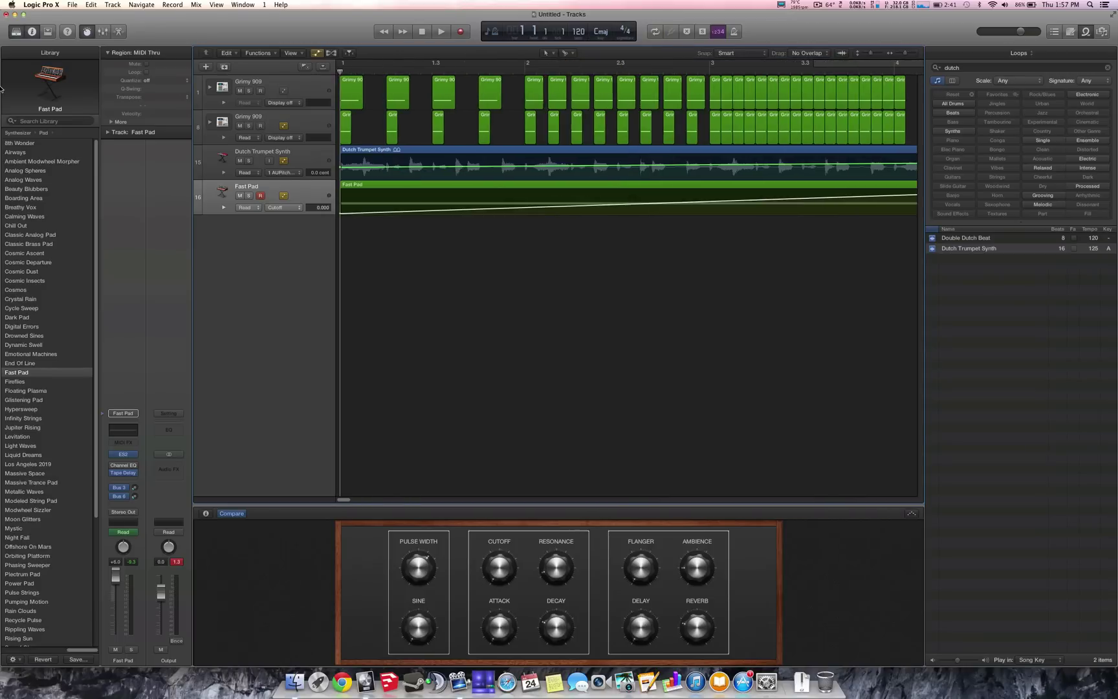
key(space)
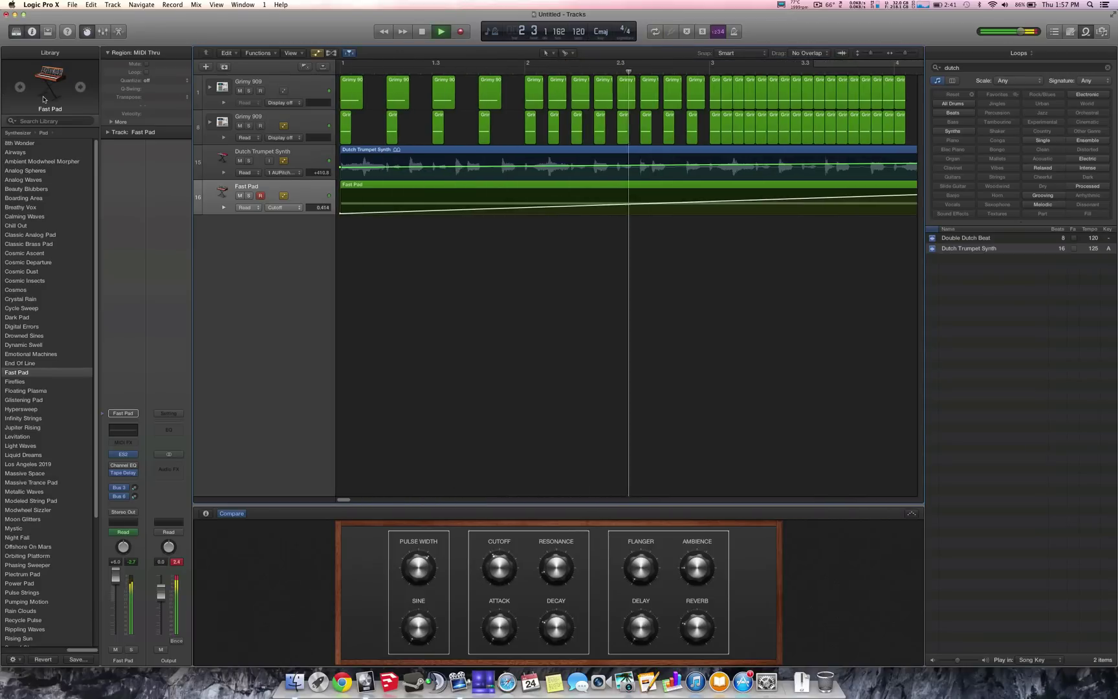
Stop playback after hearing the end of the build-up and return the playhead to bar 1.
mouse_move(44, 99)
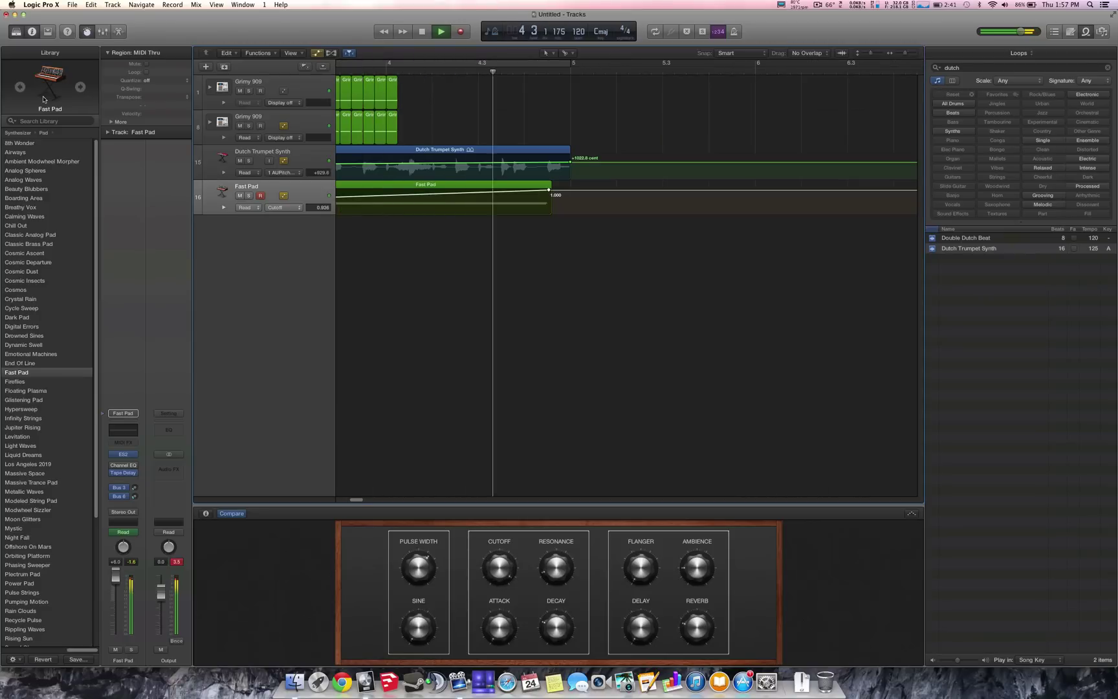
key(space)
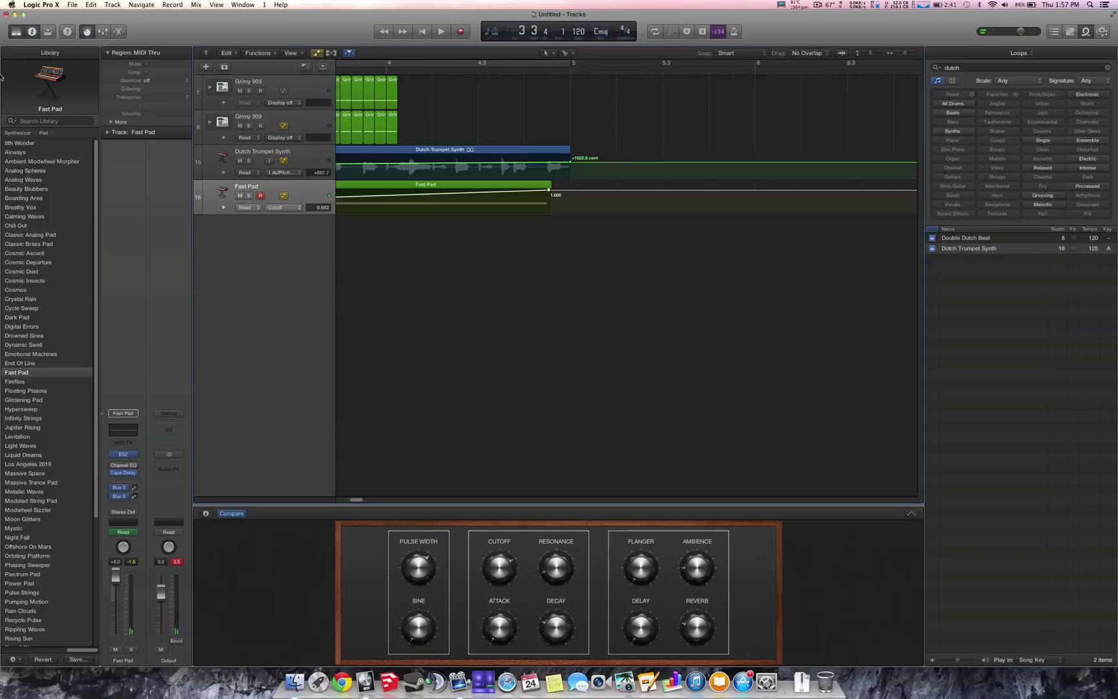
key(Return)
key(space)
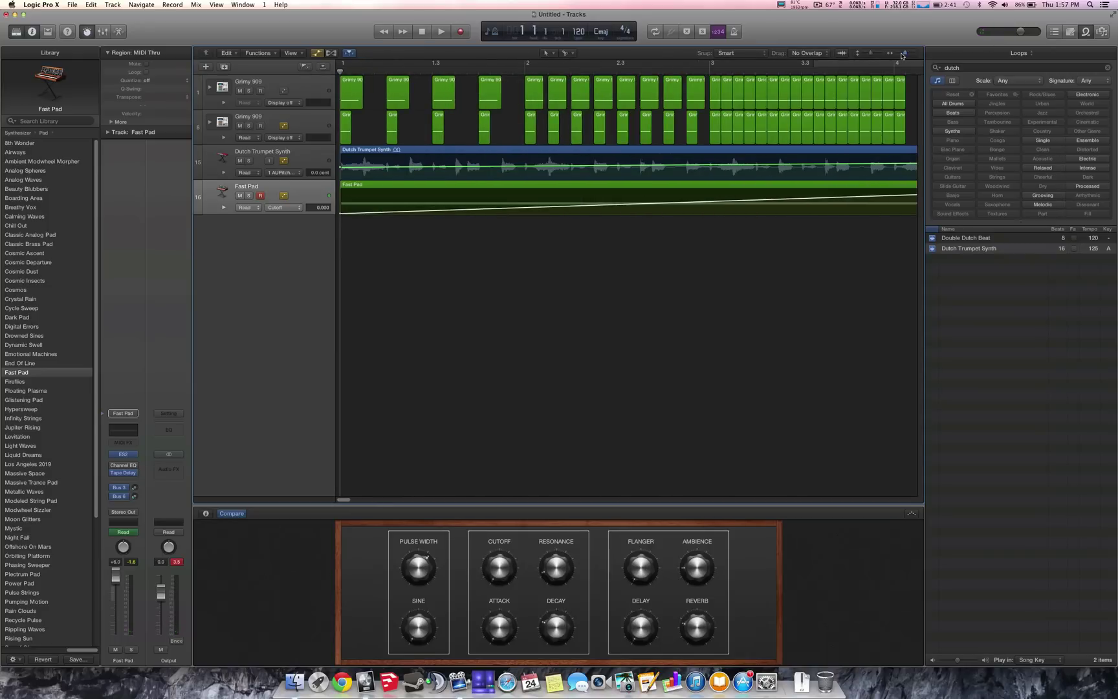
drag(902, 54, 902, 45)
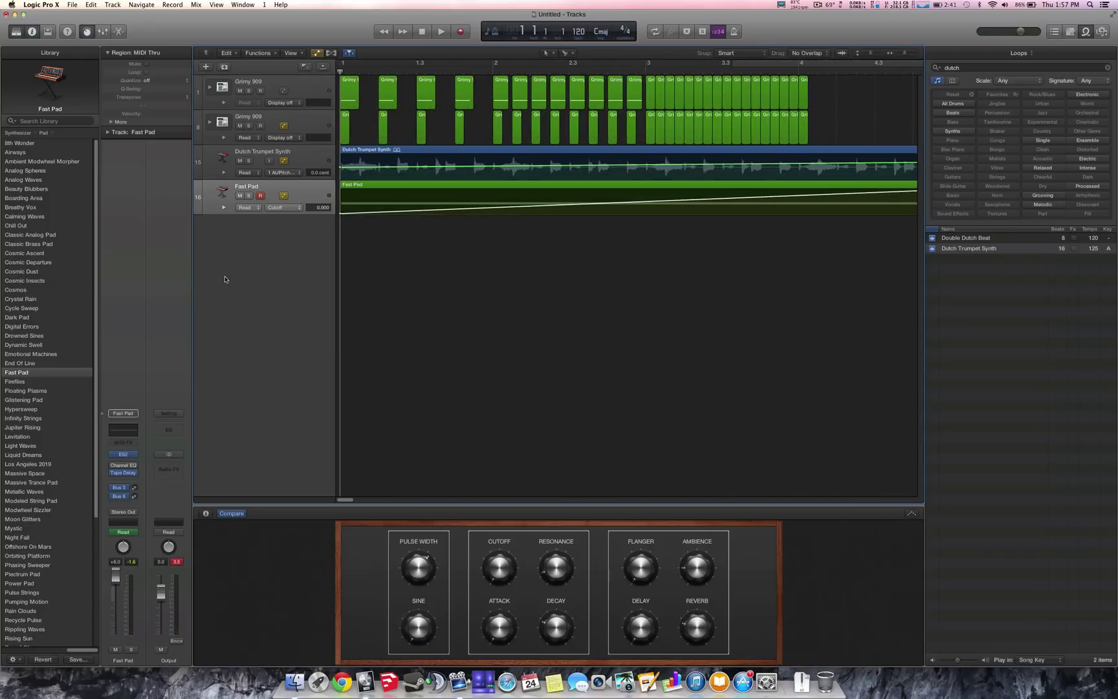
scroll(47, 353, down, 5)
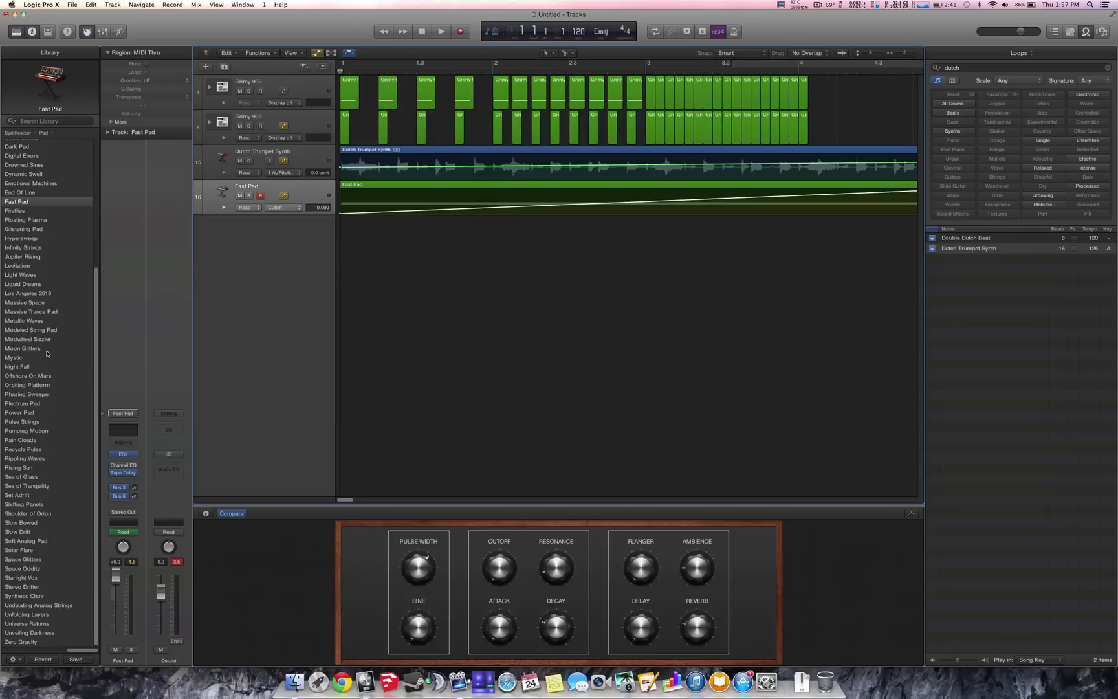
scroll(55, 350, up, 5)
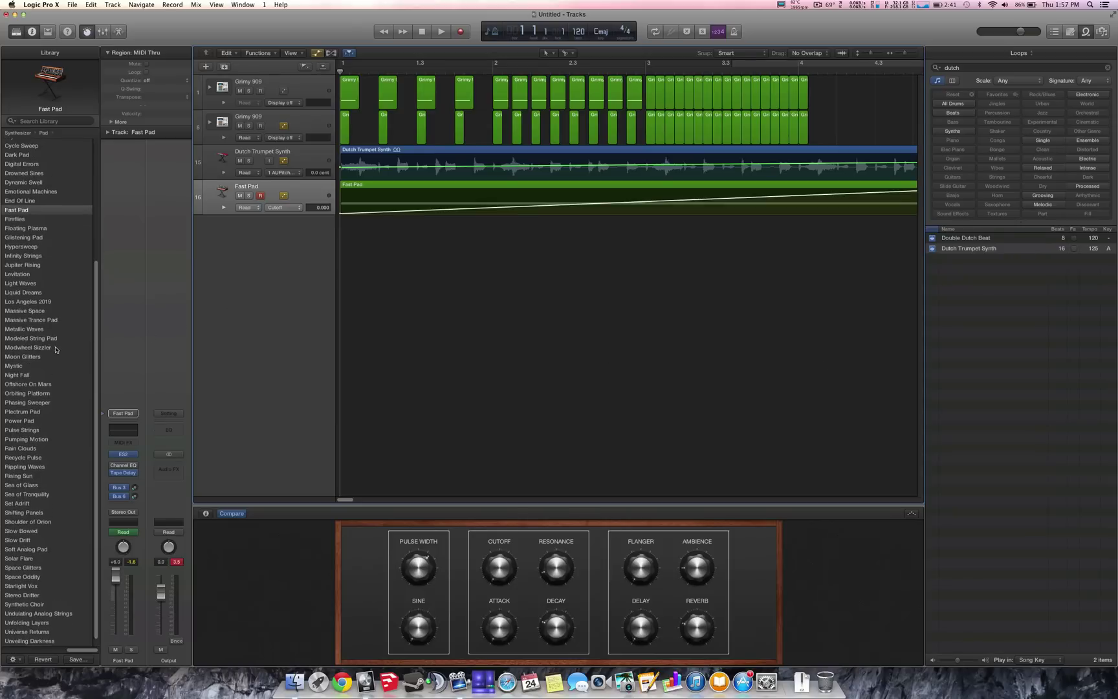